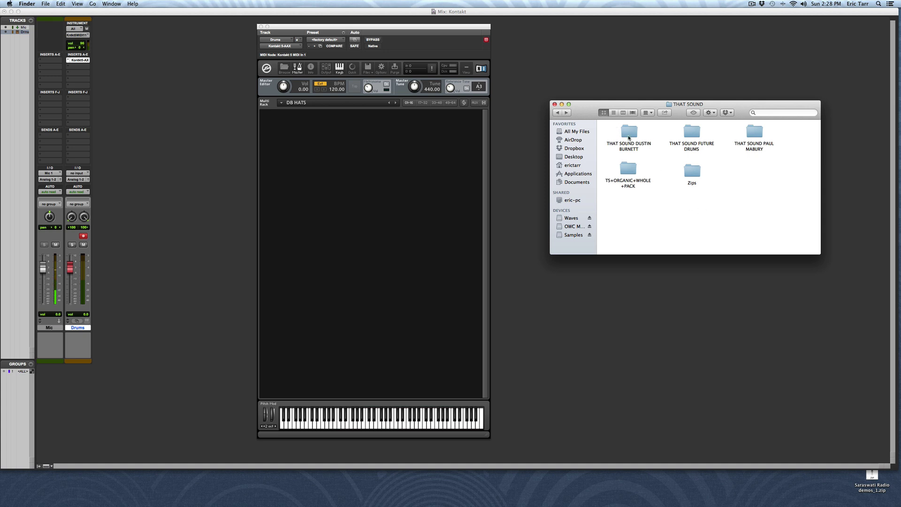
Step: Open the THAT SOUND DUSTIN BURNETT pack and peek into its HATS folder
{"action": "left_click", "coordinate": [629, 138]}
{"action": "double_click", "coordinate": [630, 138]}
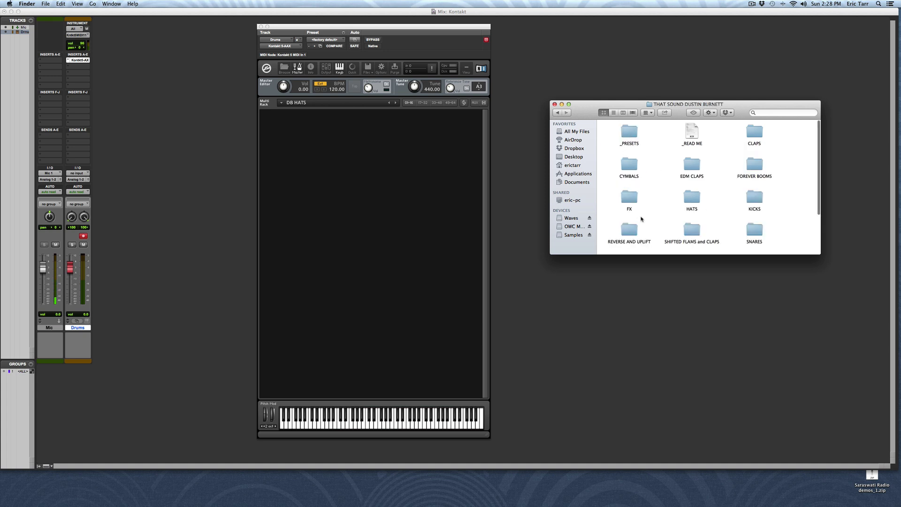
{"action": "double_click", "coordinate": [693, 198]}
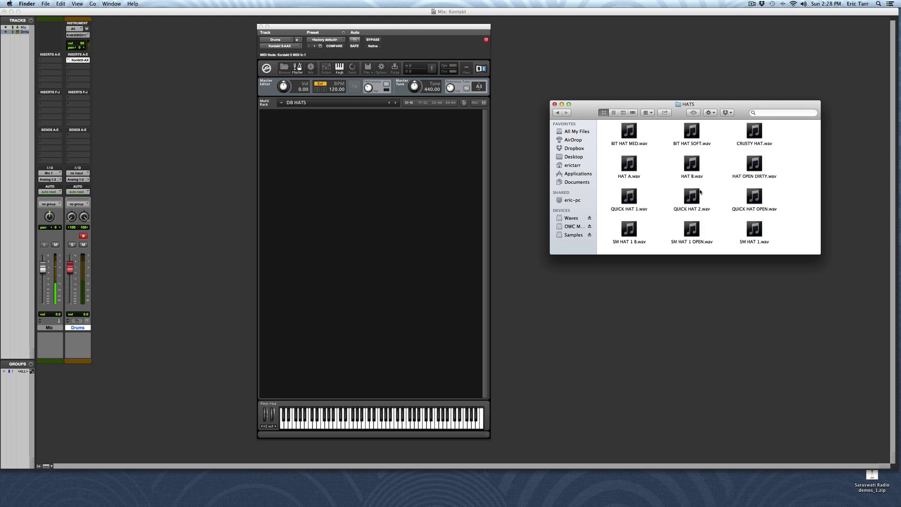
{"action": "left_click", "coordinate": [558, 113]}
Step: Open _PRESETS > Dustin Burnett Kontakt > Dustin Burnett Drums and select DB HATS.nkm
{"action": "double_click", "coordinate": [624, 133]}
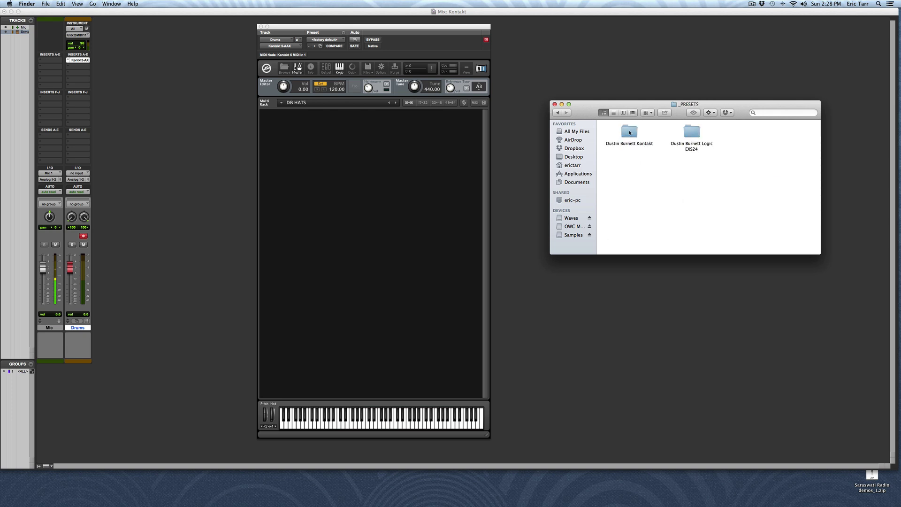
{"action": "left_click", "coordinate": [630, 133]}
{"action": "double_click", "coordinate": [629, 133]}
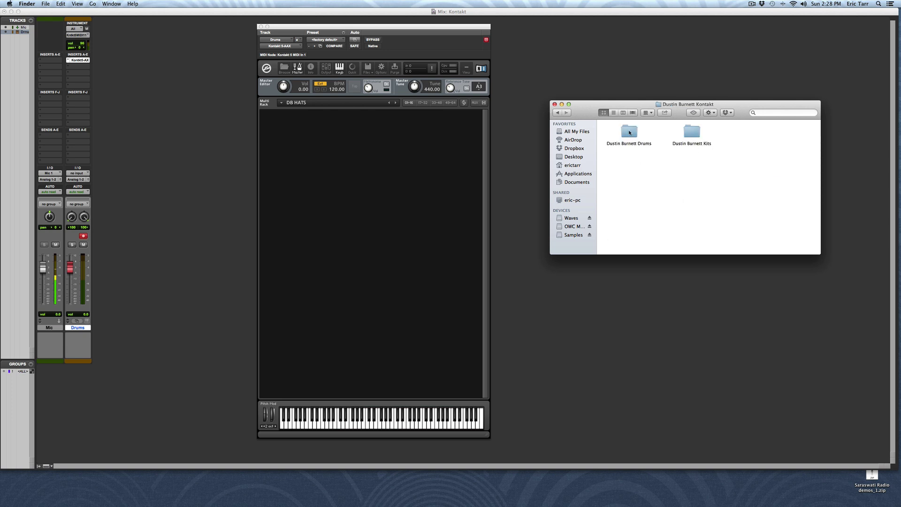
{"action": "double_click", "coordinate": [629, 133]}
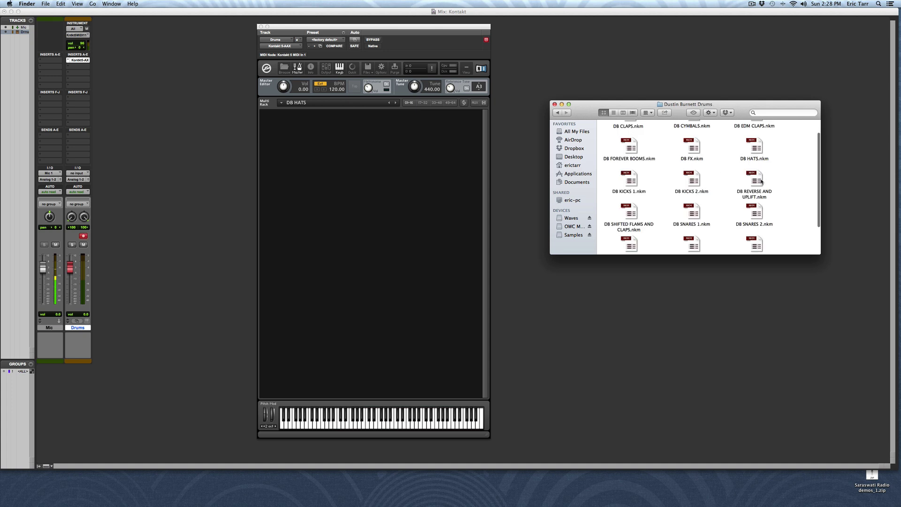
{"action": "left_click", "coordinate": [748, 149]}
Step: Load DB HATS.nkm into Kontakt, replacing the Multi, audition a low note, then remove it
{"action": "left_click_drag", "start_coordinate": [749, 149], "coordinate": [384, 160]}
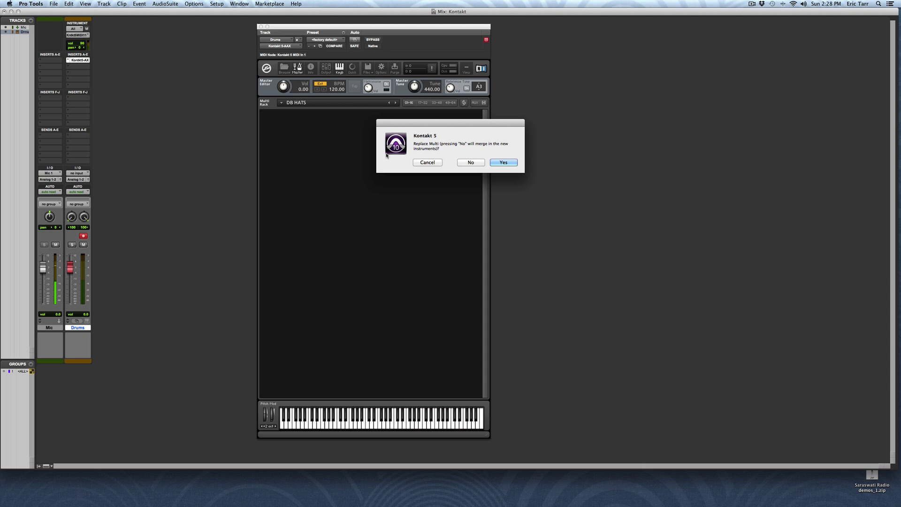
{"action": "left_click", "coordinate": [502, 163]}
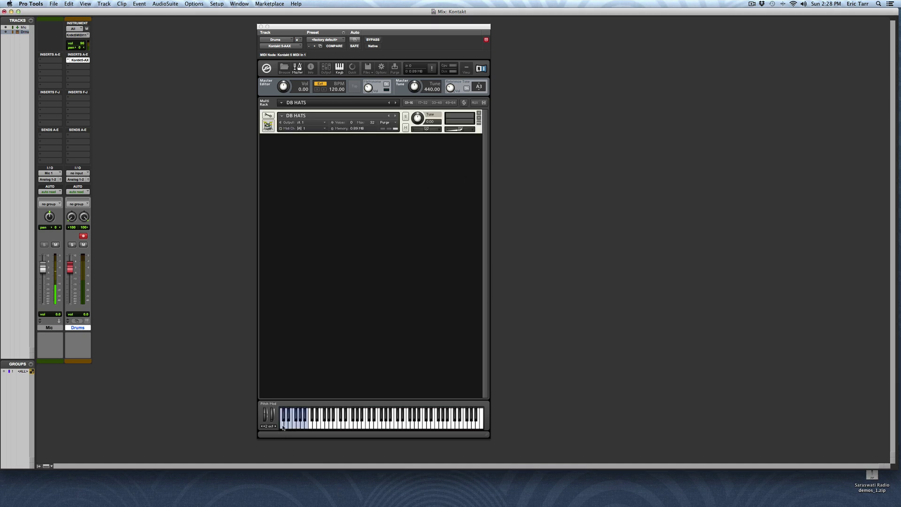
{"action": "left_click", "coordinate": [284, 425]}
{"action": "left_click", "coordinate": [479, 113]}
{"action": "key", "text": "super+Tab"}
Step: Peek into the Dustin Burnett Kits folder, then go back up to THAT SOUND
{"action": "left_click", "coordinate": [558, 113]}
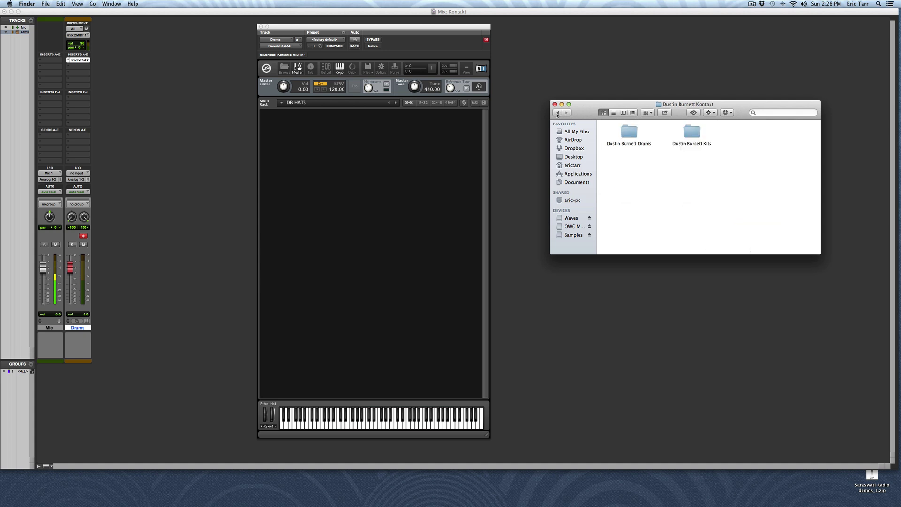
{"action": "left_click", "coordinate": [693, 133]}
{"action": "double_click", "coordinate": [693, 132]}
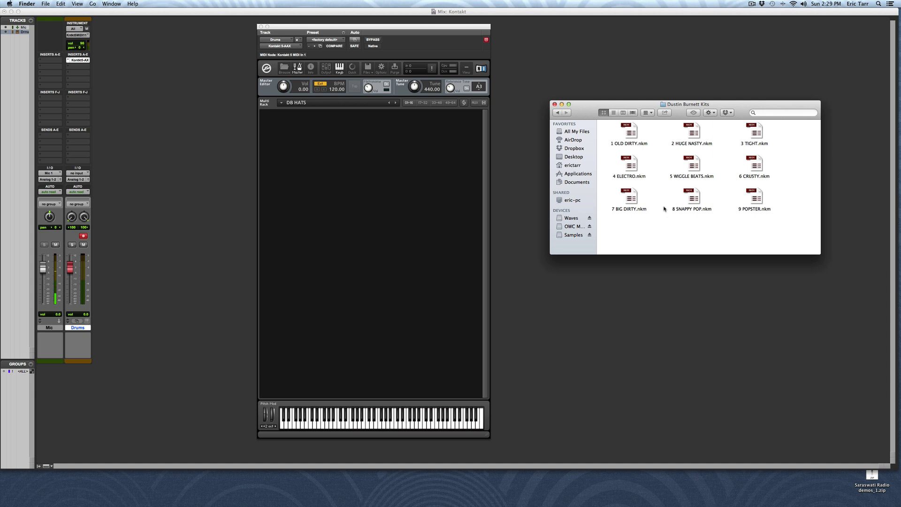
{"action": "left_click", "coordinate": [557, 113]}
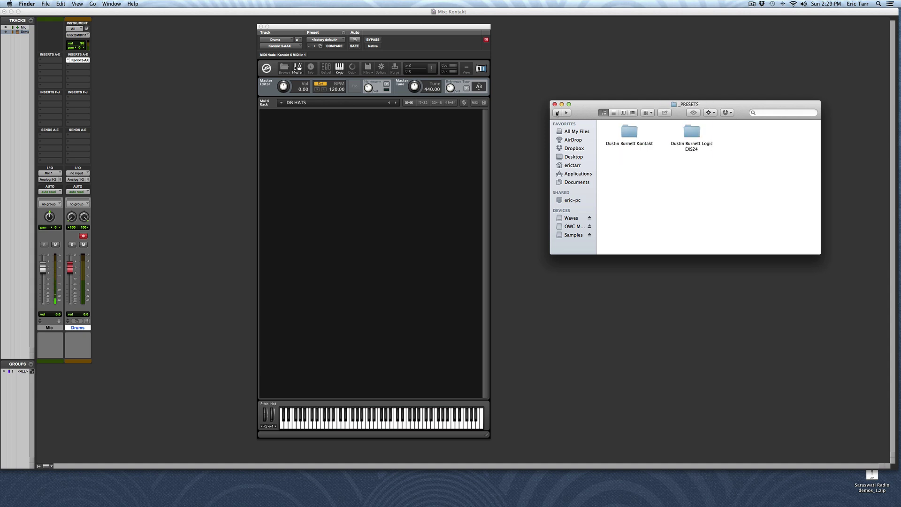
{"action": "left_click", "coordinate": [557, 113]}
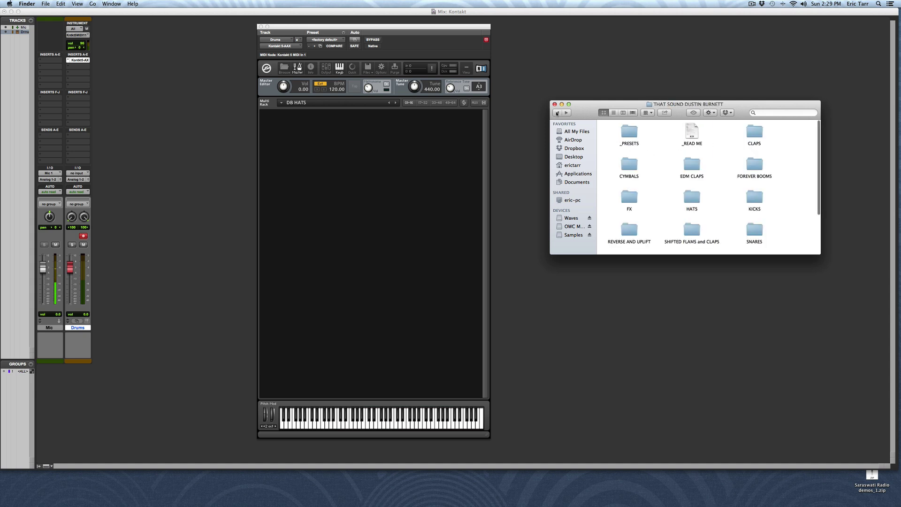
{"action": "left_click", "coordinate": [557, 113]}
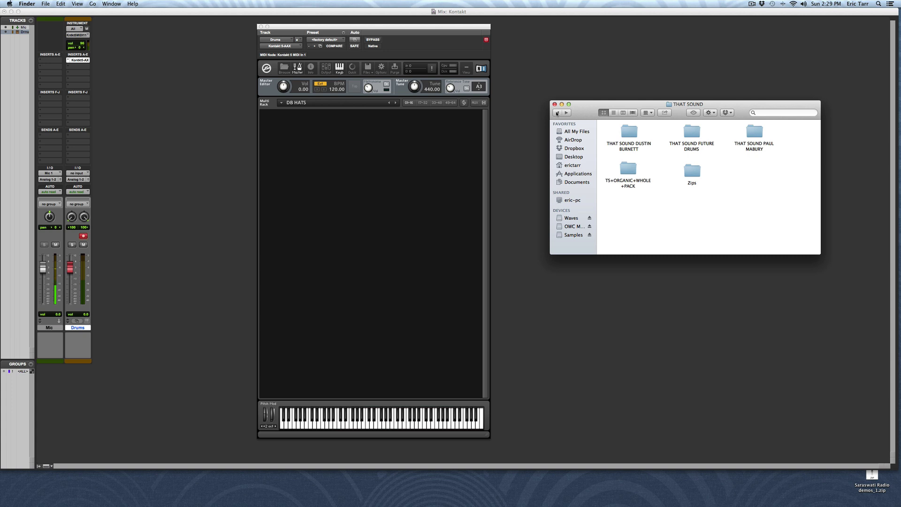
Step: In THAT SOUND PAUL MABURY, browse SNARES > GUNSHOT > BIG, then open TRIG PRESETS
{"action": "left_click", "coordinate": [757, 138]}
{"action": "double_click", "coordinate": [757, 137]}
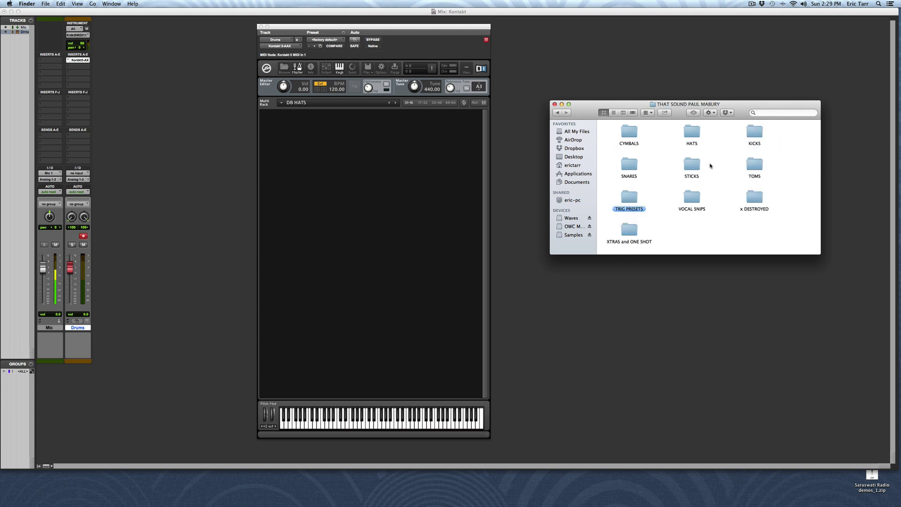
{"action": "double_click", "coordinate": [630, 167]}
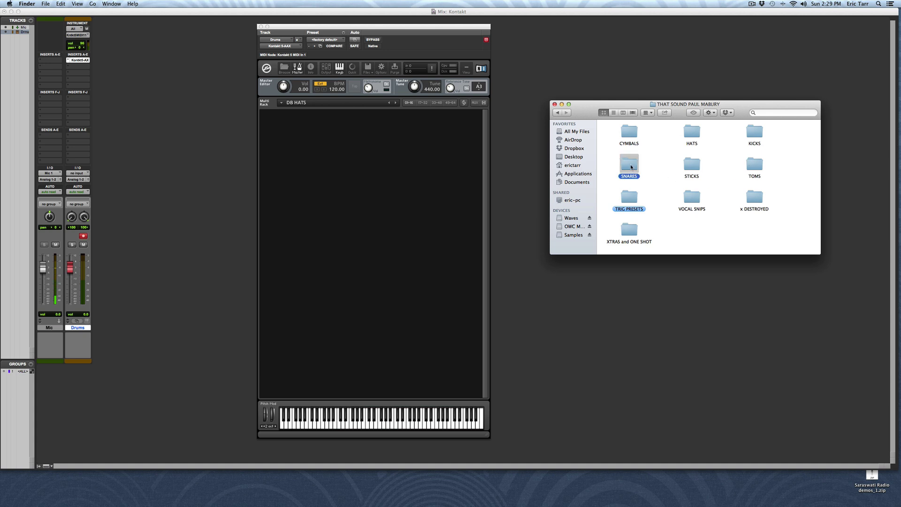
{"action": "double_click", "coordinate": [630, 166]}
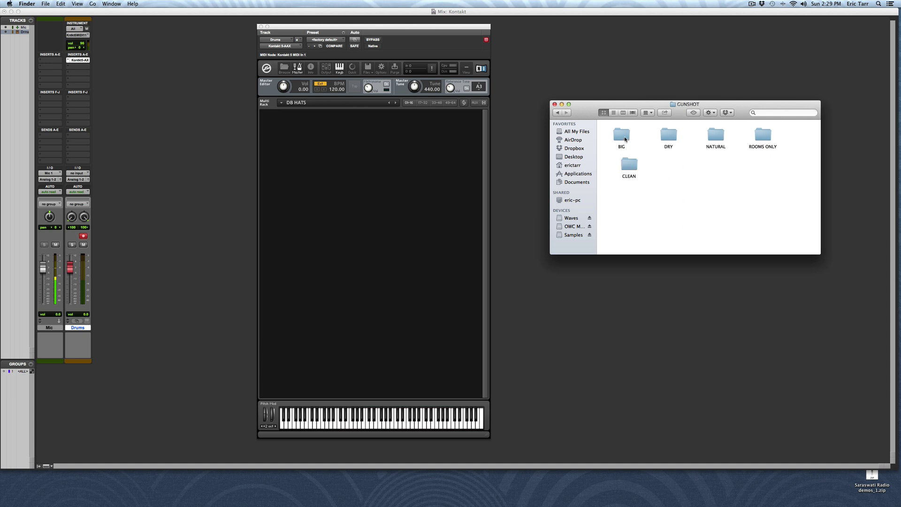
{"action": "double_click", "coordinate": [625, 138]}
{"action": "left_click", "coordinate": [557, 113]}
{"action": "left_click", "coordinate": [557, 112]}
{"action": "left_click", "coordinate": [557, 113]}
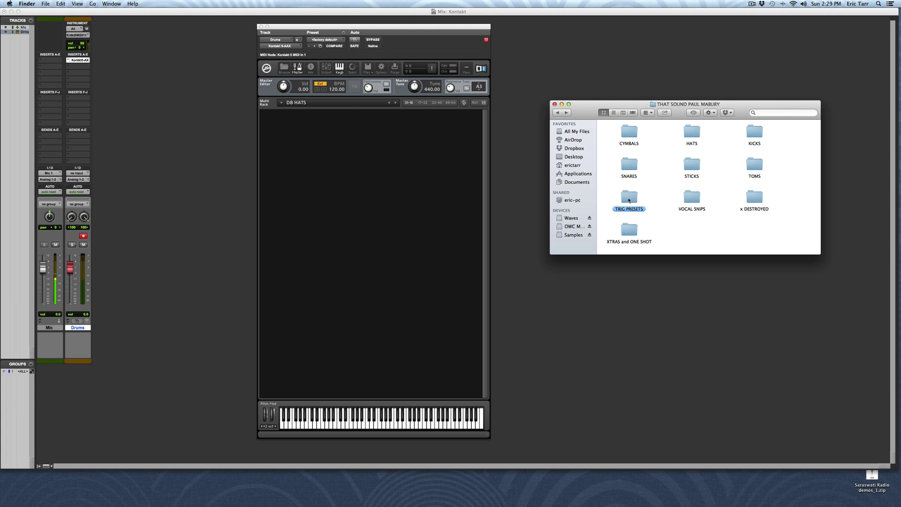
{"action": "double_click", "coordinate": [628, 199]}
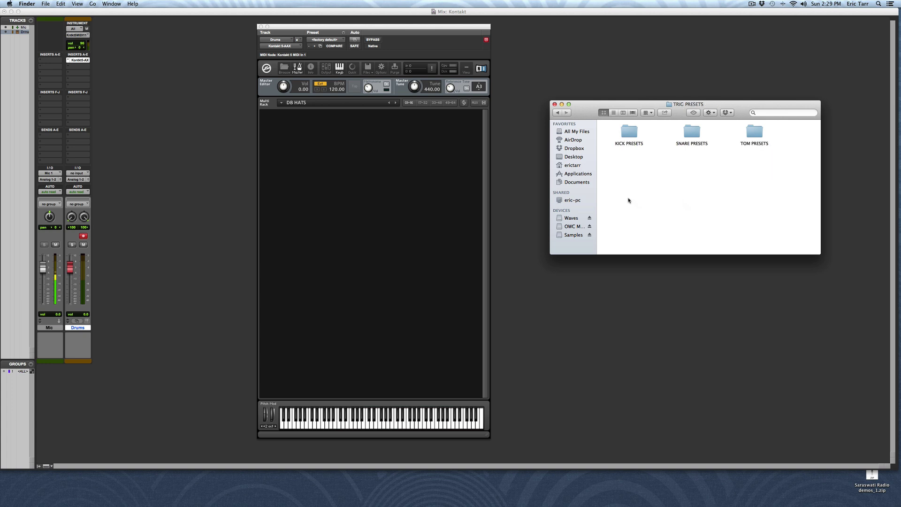
Step: Browse KICK PRESETS > CHUNKY KICK, then go back three levels to THAT SOUND PAUL MABURY
{"action": "double_click", "coordinate": [632, 134]}
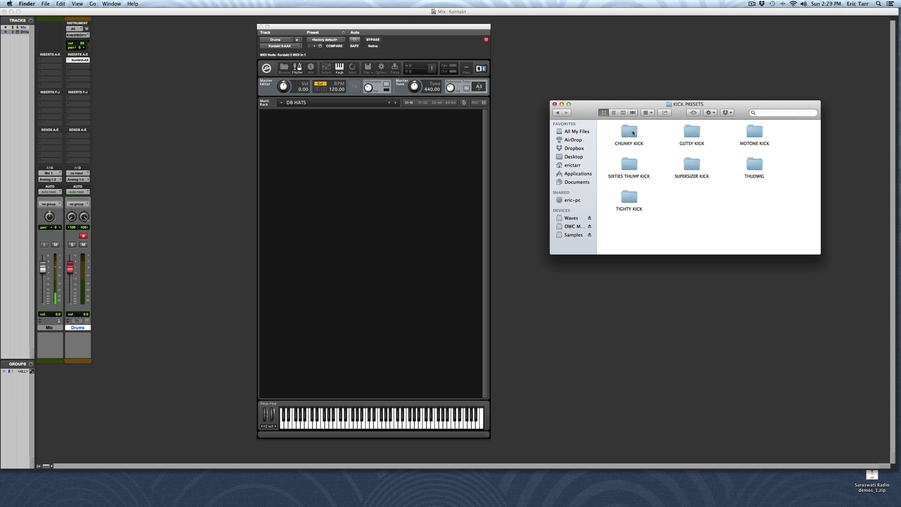
{"action": "double_click", "coordinate": [633, 133]}
{"action": "left_click", "coordinate": [557, 113]}
{"action": "left_click", "coordinate": [558, 113]}
{"action": "left_click", "coordinate": [557, 113]}
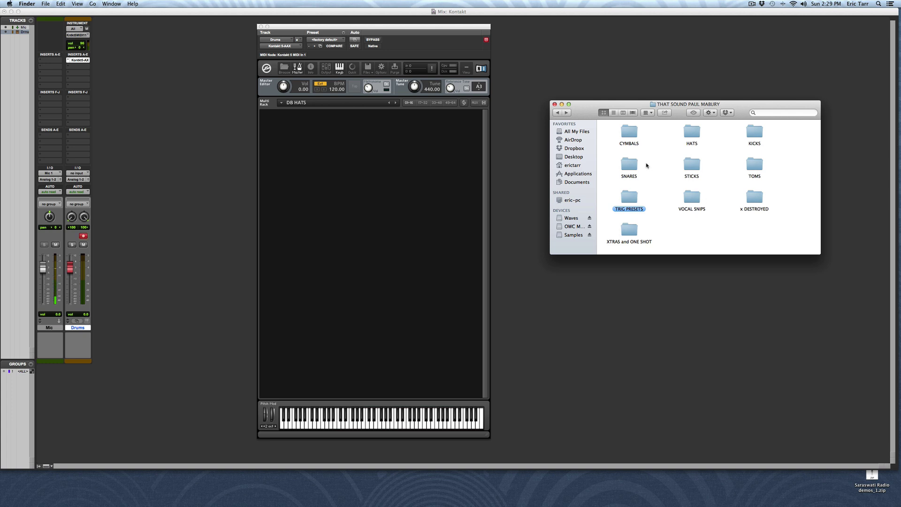
Step: Open SNARES > SNAPPY > BIG to view the SNAPPY-BIG .wav files, then bring Kontakt forward
{"action": "double_click", "coordinate": [635, 166]}
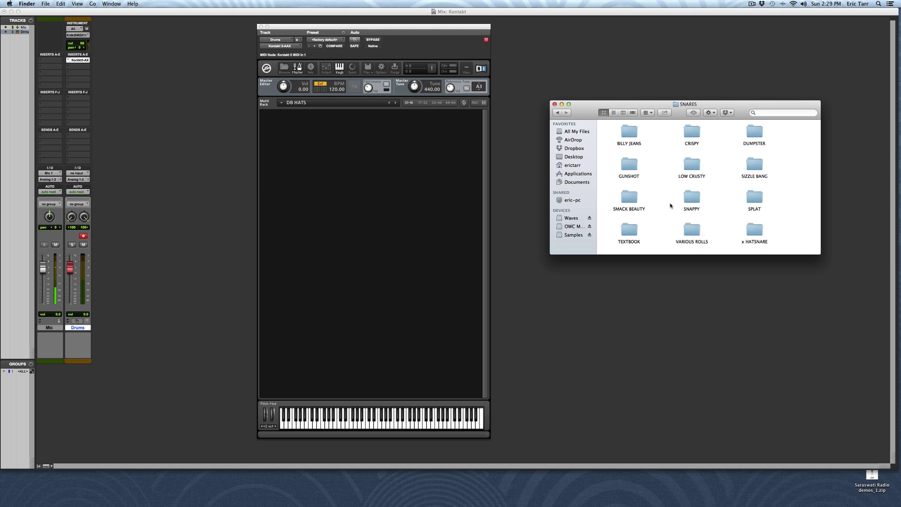
{"action": "double_click", "coordinate": [691, 197]}
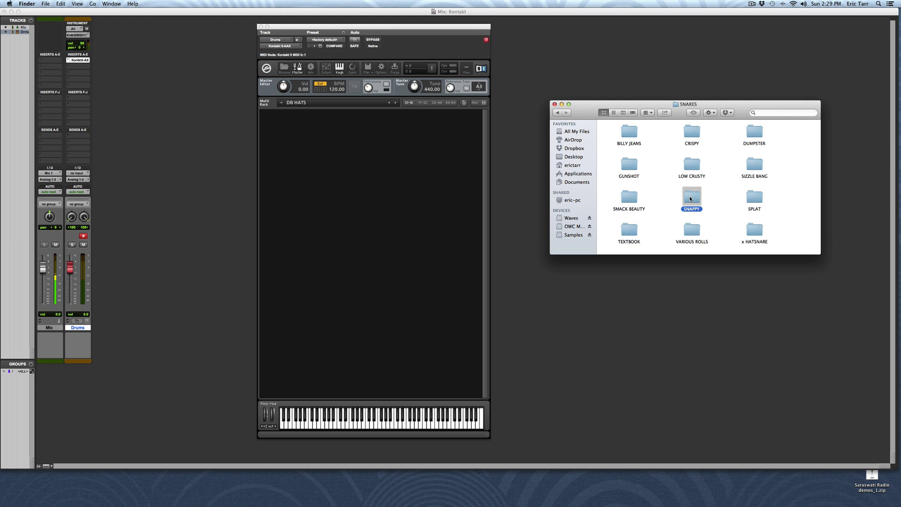
{"action": "left_click", "coordinate": [627, 139]}
{"action": "double_click", "coordinate": [627, 139]}
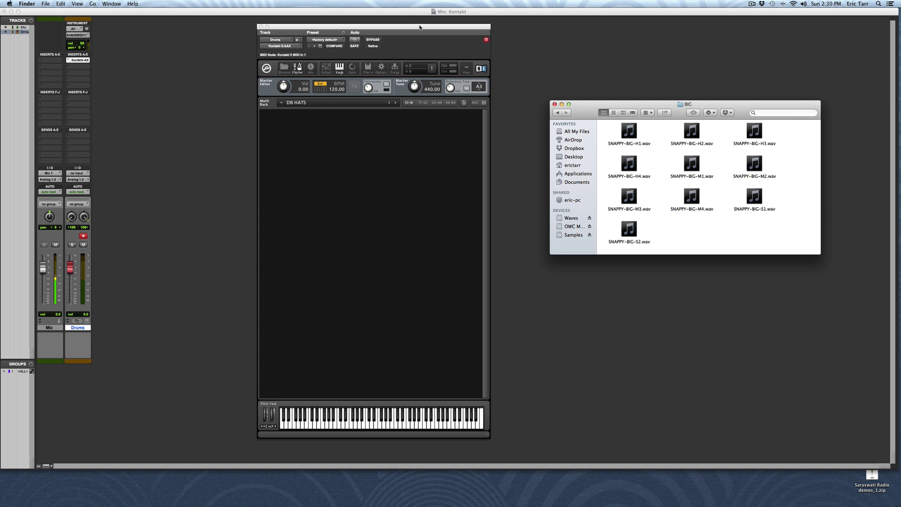
{"action": "left_click", "coordinate": [418, 28]}
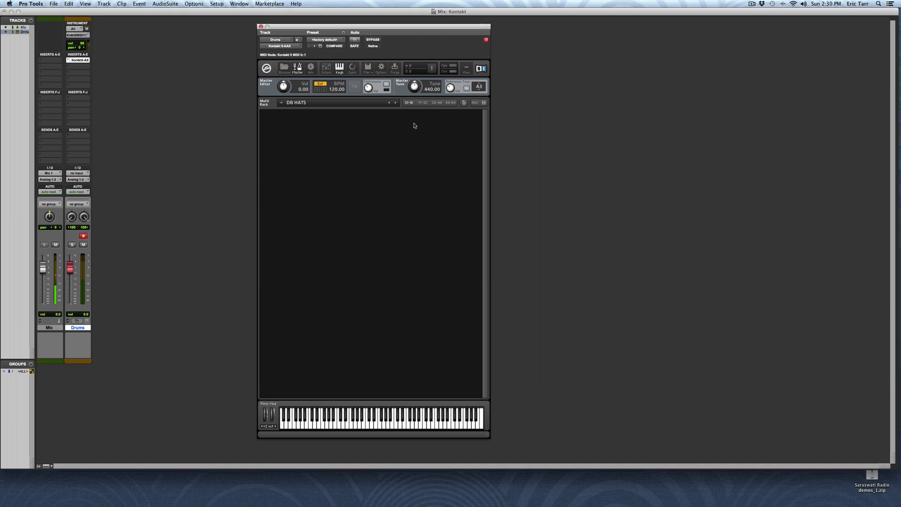
Step: Create a New (default) instrument from the Files menu and enter its edit mode
{"action": "left_click", "coordinate": [370, 72]}
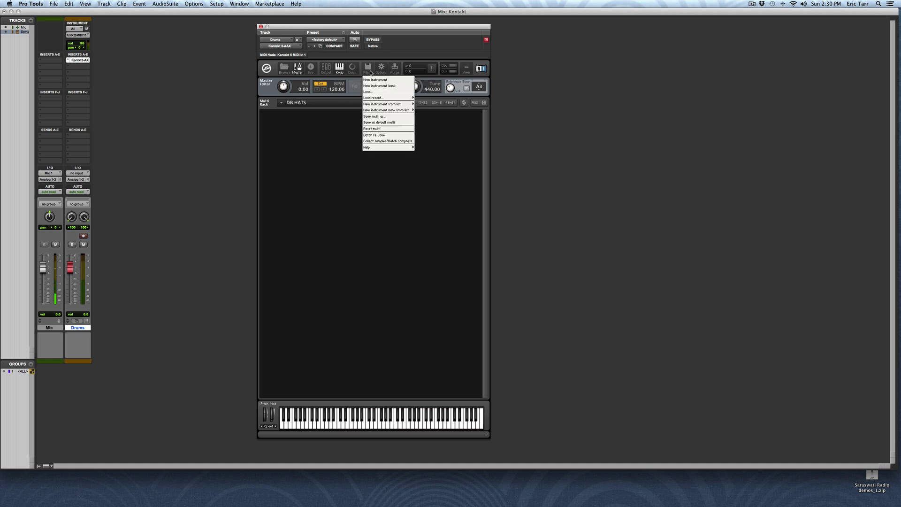
{"action": "left_click", "coordinate": [395, 81]}
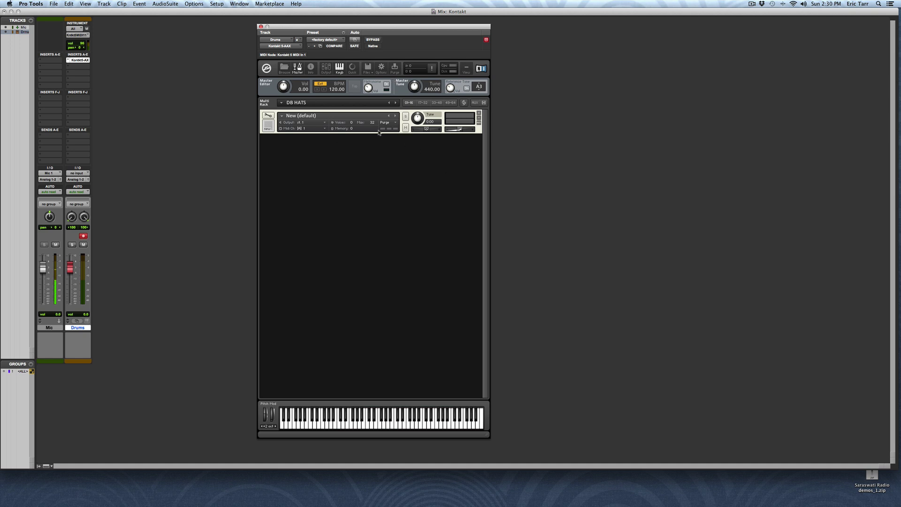
{"action": "left_click", "coordinate": [270, 117]}
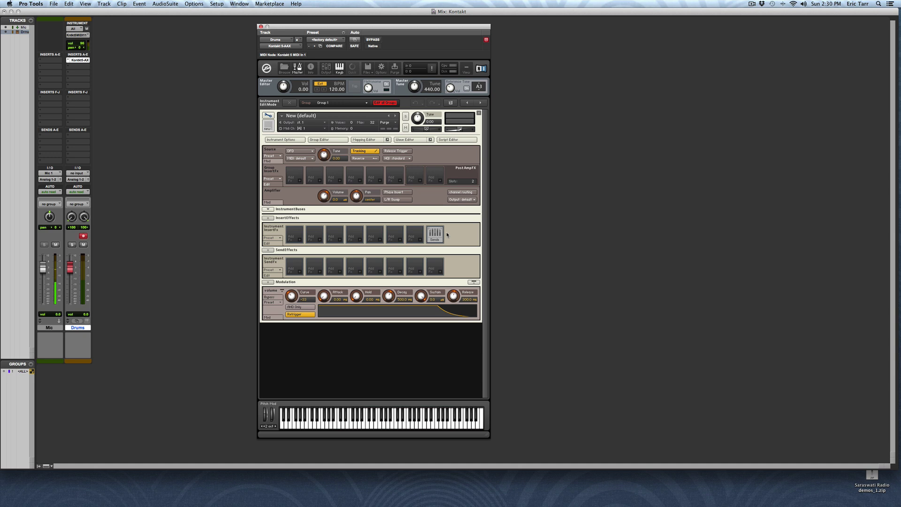
Step: Show the Mapping Editor and Group Editor with Group 1, then switch to Finder's BIG folder
{"action": "left_click", "coordinate": [367, 140]}
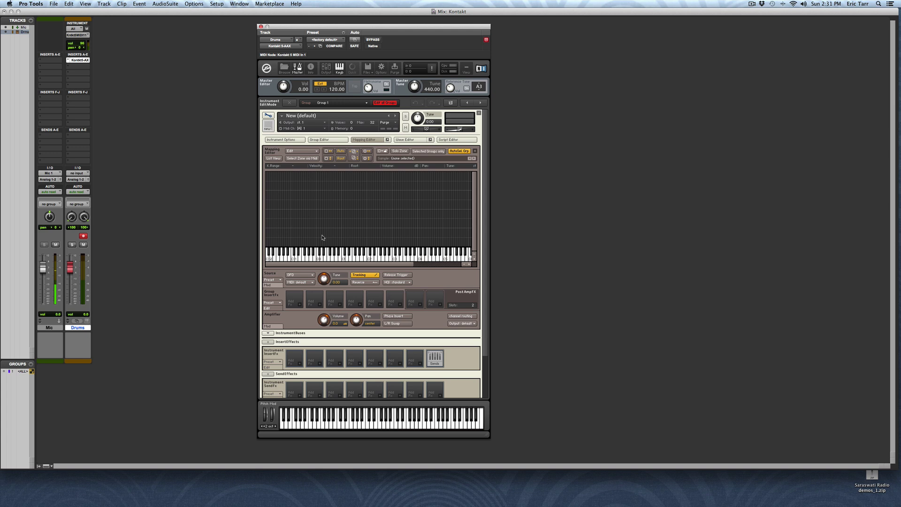
{"action": "left_click", "coordinate": [330, 140]}
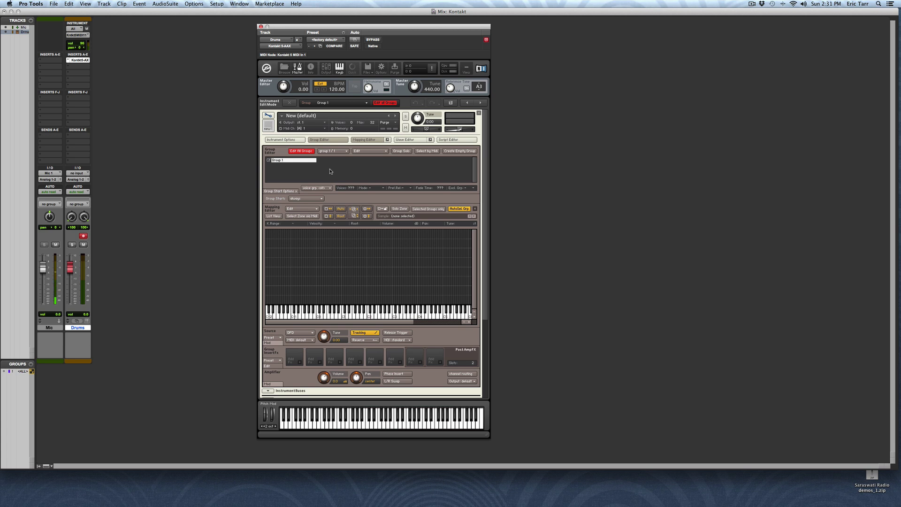
{"action": "key", "text": "super+Tab"}
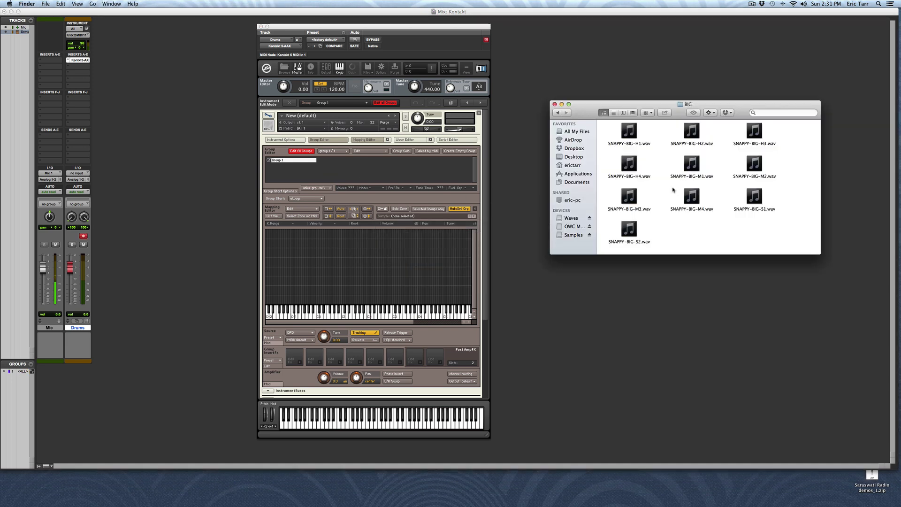
Step: Select SNAPPY-BIG-H1 through H4 and drop them onto Kontakt's Mapping Editor grid as four zones
{"action": "left_click", "coordinate": [631, 132]}
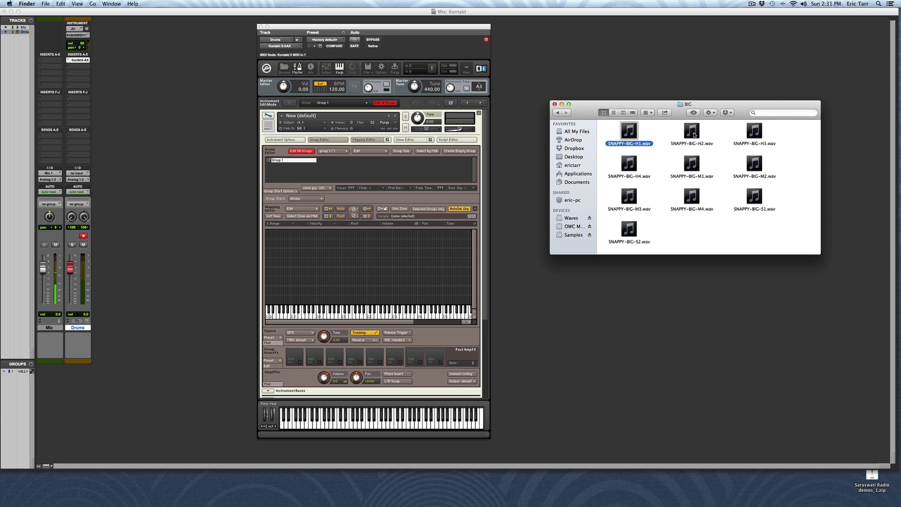
{"action": "left_click", "coordinate": [694, 135], "text": "super"}
{"action": "left_click", "coordinate": [759, 132], "text": "super"}
{"action": "left_click", "coordinate": [633, 165], "text": "super"}
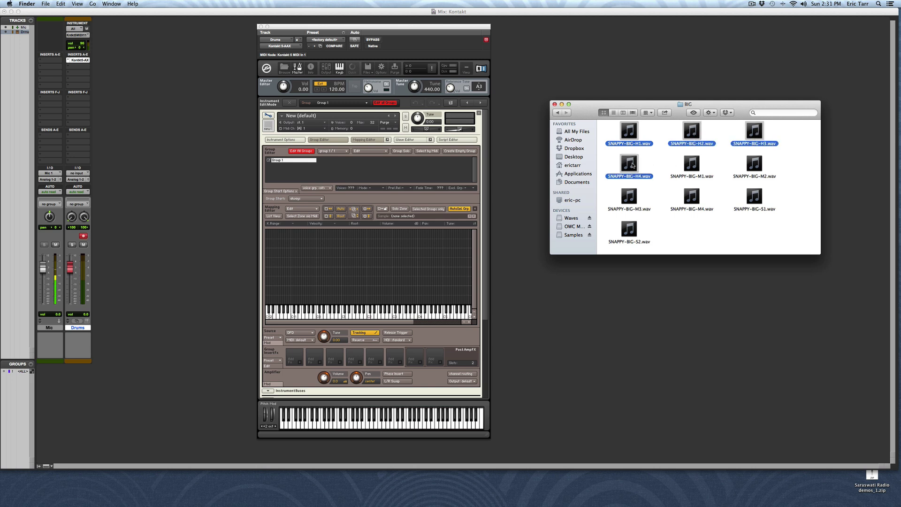
{"action": "left_click_drag", "start_coordinate": [631, 131], "coordinate": [324, 248]}
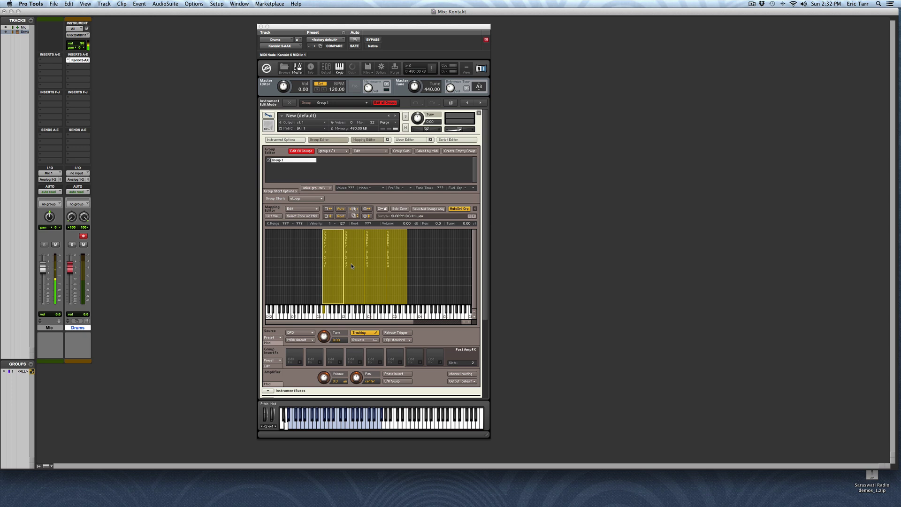
Step: Turn off Tracking for the H samples and select all four H zones
{"action": "left_click", "coordinate": [373, 335]}
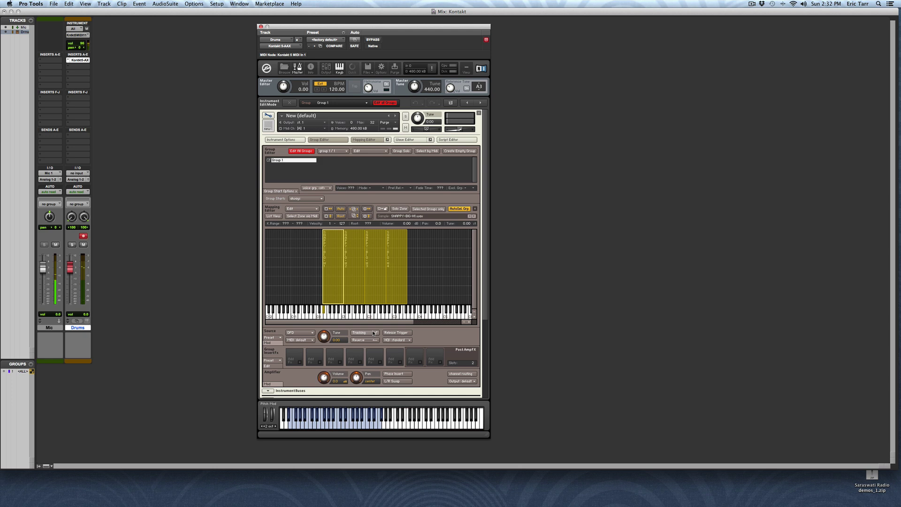
{"action": "left_click", "coordinate": [357, 277], "text": "super"}
{"action": "left_click", "coordinate": [377, 274], "text": "super"}
{"action": "left_click", "coordinate": [399, 274], "text": "super"}
{"action": "left_click", "coordinate": [327, 284], "text": "super"}
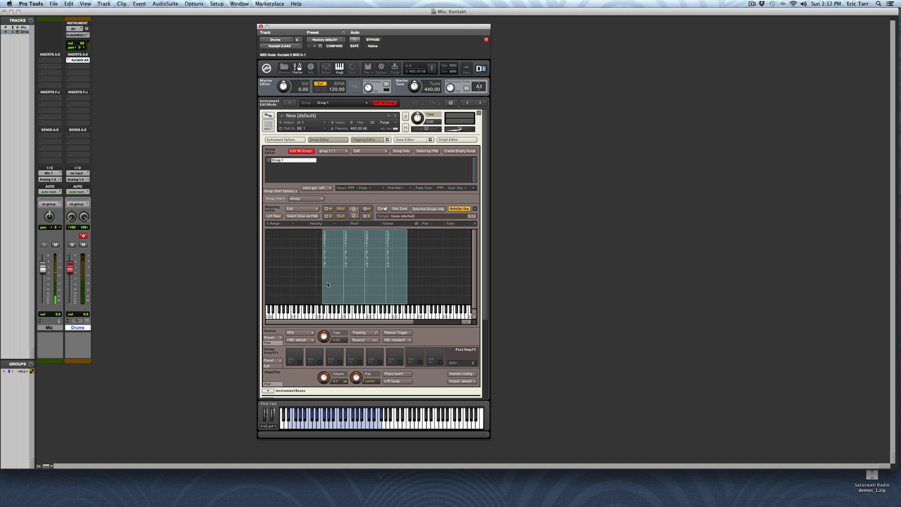
{"action": "left_click", "coordinate": [335, 289], "text": "super"}
{"action": "left_click", "coordinate": [359, 282], "text": "super"}
{"action": "left_click", "coordinate": [381, 280], "text": "super"}
{"action": "left_click", "coordinate": [402, 285], "text": "super"}
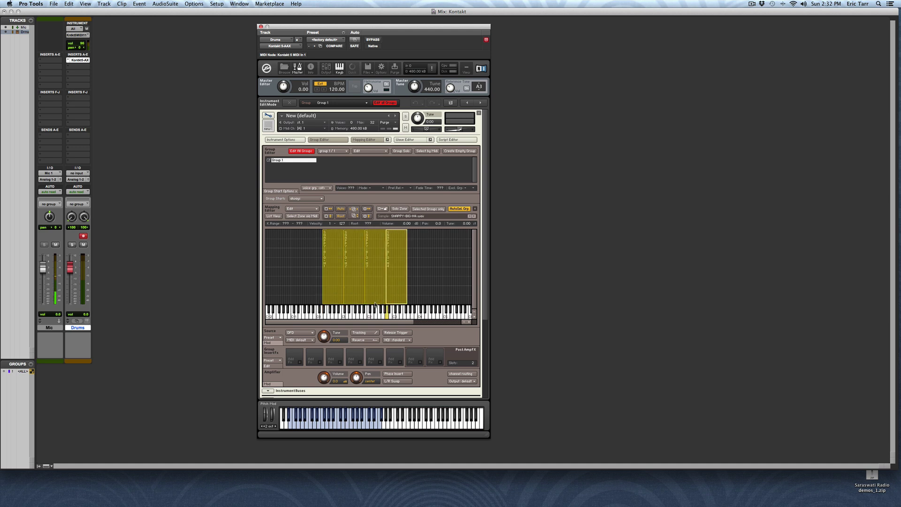
{"action": "left_click", "coordinate": [390, 300], "text": "super"}
{"action": "left_click", "coordinate": [391, 300], "text": "super"}
Step: Limit the four H zones to the top velocity range, roughly 87–127
{"action": "left_click_drag", "start_coordinate": [392, 304], "coordinate": [396, 245]}
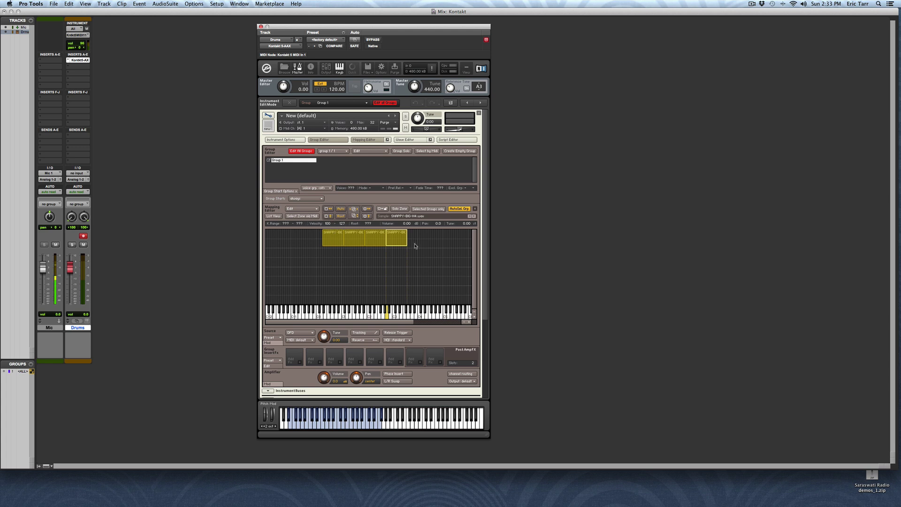
{"action": "left_click_drag", "start_coordinate": [401, 245], "coordinate": [400, 254]}
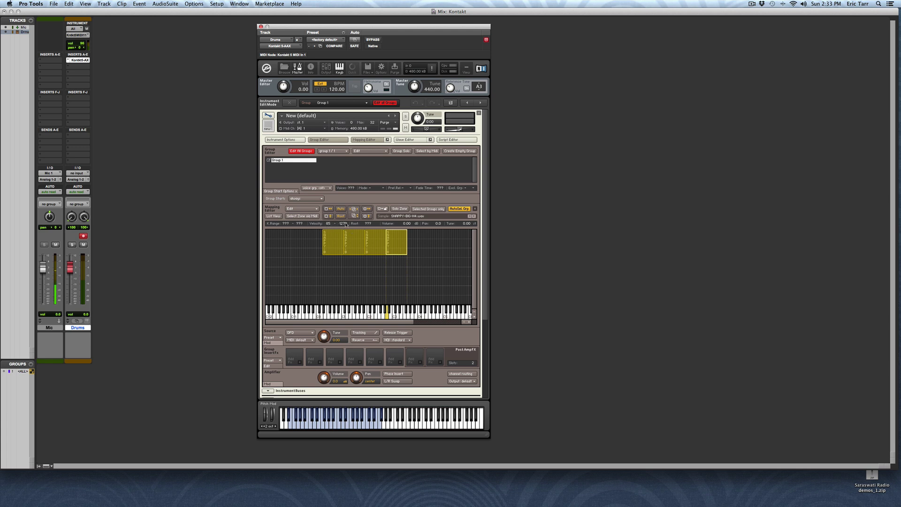
{"action": "key", "text": "super+Tab"}
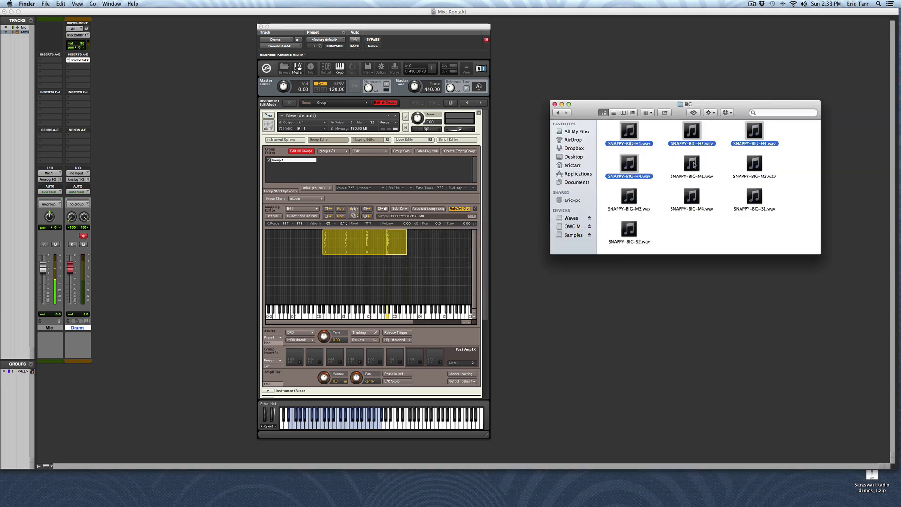
Step: Map SNAPPY-BIG-M1 to M4 onto the H zones' keys, then select the first M zone
{"action": "left_click", "coordinate": [695, 165]}
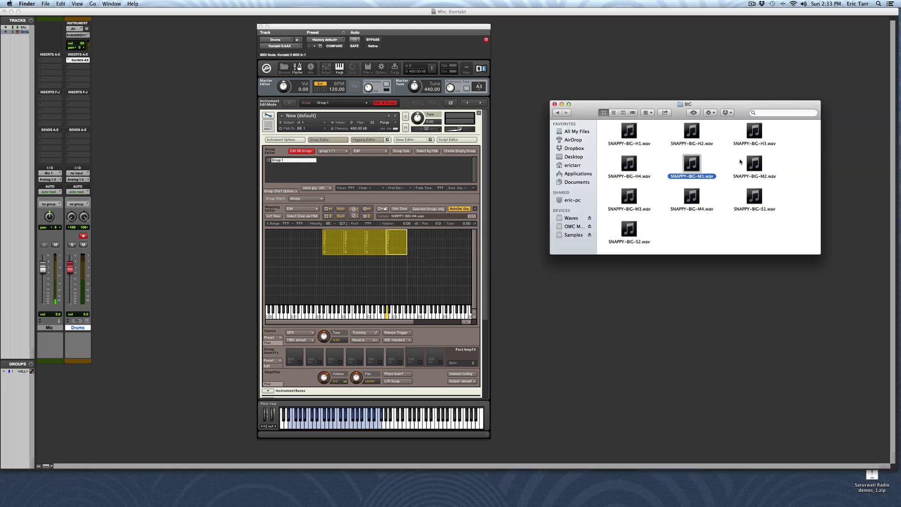
{"action": "left_click", "coordinate": [742, 163], "text": "super"}
{"action": "left_click", "coordinate": [638, 201], "text": "super"}
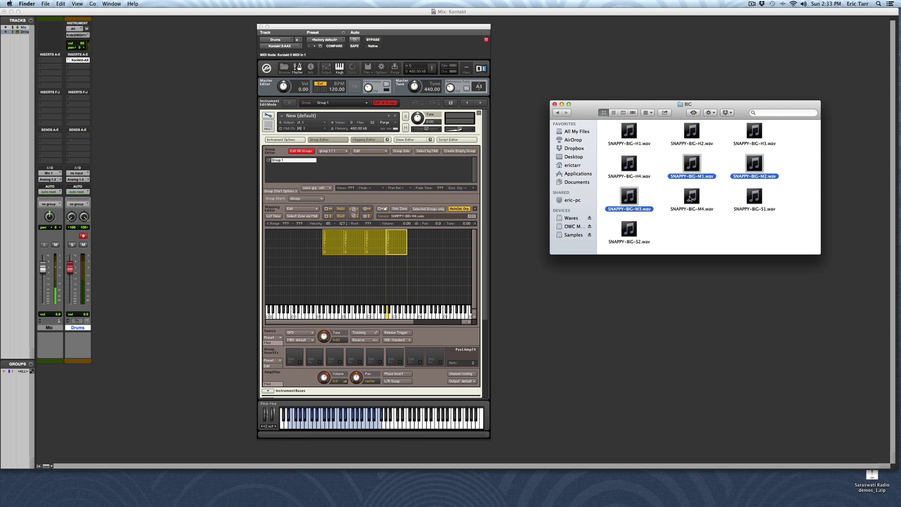
{"action": "left_click", "coordinate": [692, 197], "text": "super"}
{"action": "left_click_drag", "start_coordinate": [683, 160], "coordinate": [350, 266]}
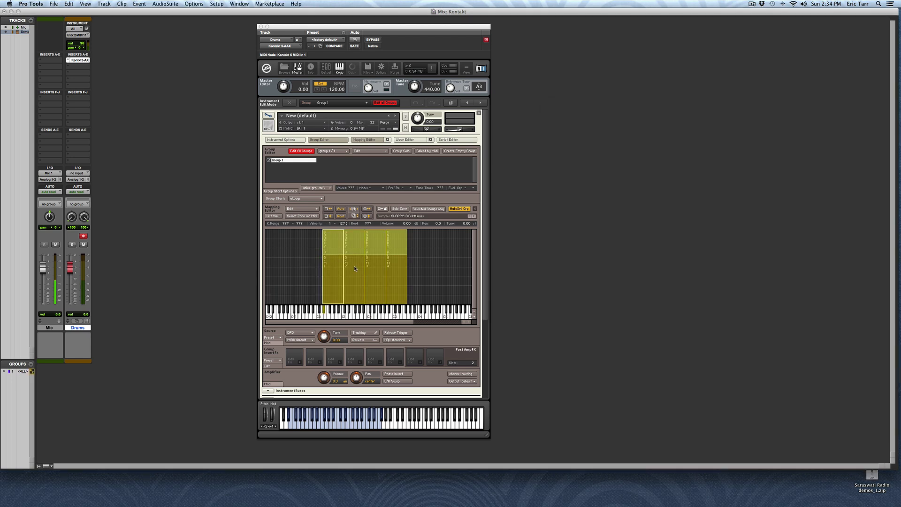
{"action": "left_click", "coordinate": [424, 278]}
{"action": "left_click", "coordinate": [336, 288]}
Step: Select the four M zones and cap their top velocity at 87
{"action": "left_click", "coordinate": [355, 288], "text": "shift"}
{"action": "left_click", "coordinate": [375, 285], "text": "shift"}
{"action": "left_click", "coordinate": [393, 283], "text": "shift"}
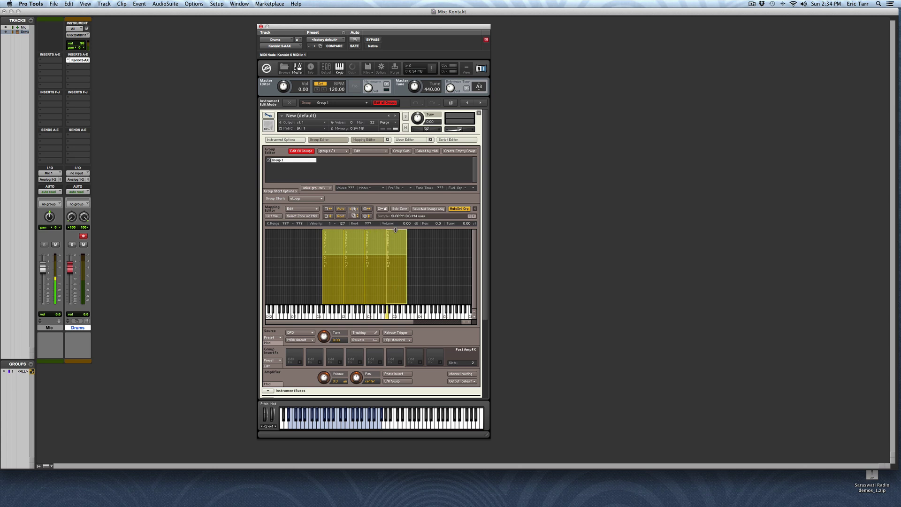
{"action": "left_click_drag", "start_coordinate": [396, 230], "coordinate": [394, 255]}
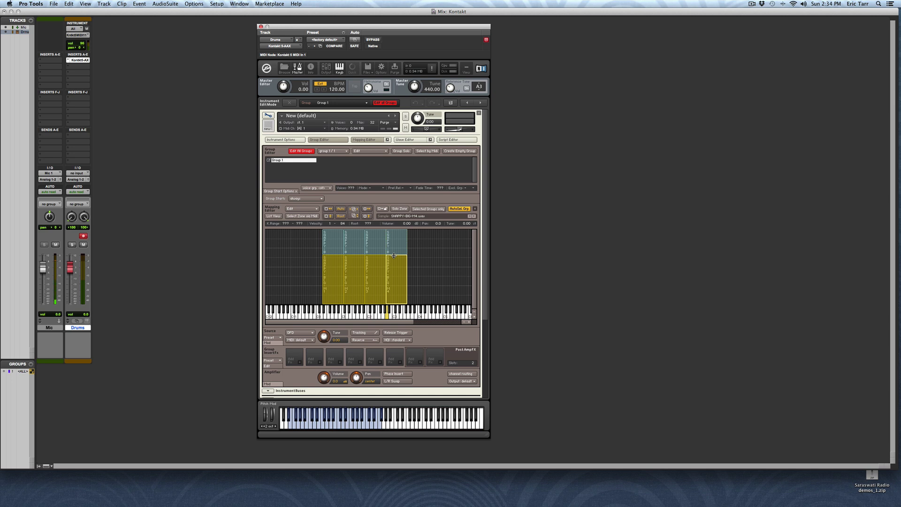
Step: Reselect the M1–M4 zones and raise their lowest velocity to 26
{"action": "left_click", "coordinate": [398, 246]}
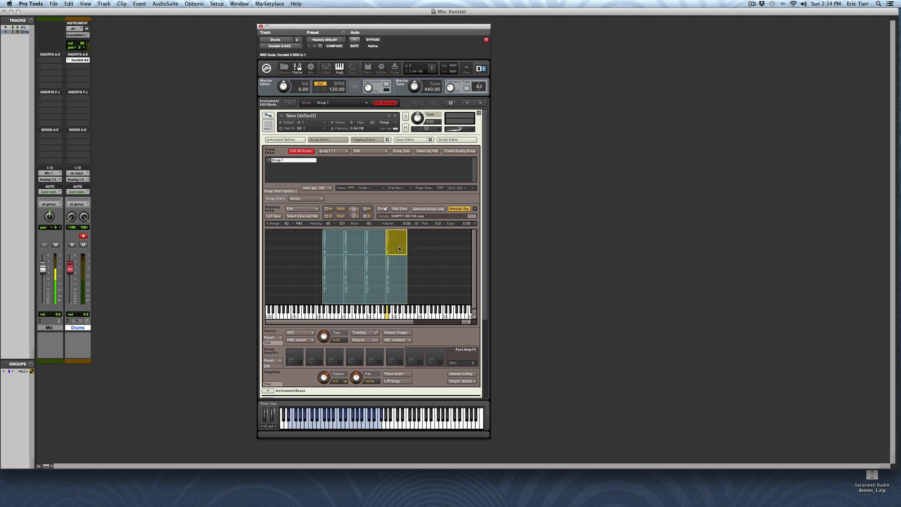
{"action": "left_click", "coordinate": [400, 269]}
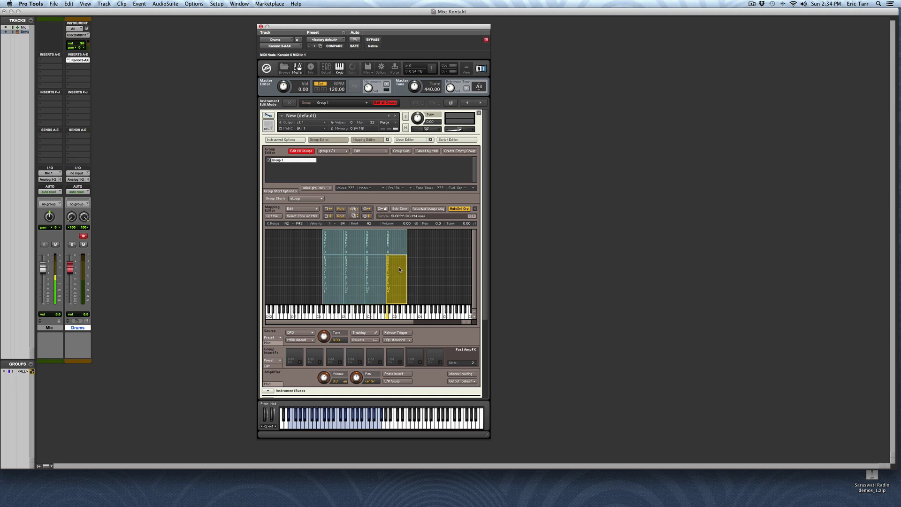
{"action": "left_click", "coordinate": [376, 294], "text": "shift"}
{"action": "left_click", "coordinate": [344, 291], "text": "shift"}
{"action": "left_click", "coordinate": [334, 296], "text": "shift"}
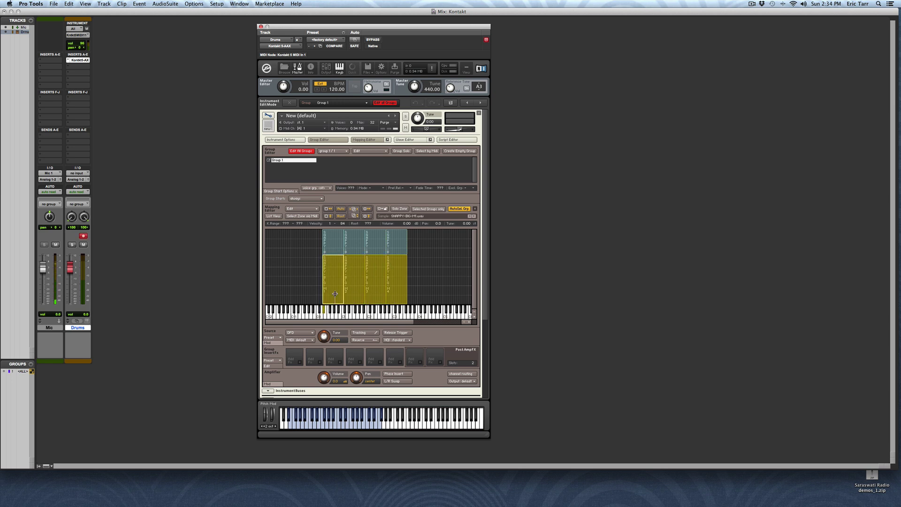
{"action": "left_click_drag", "start_coordinate": [335, 304], "coordinate": [336, 277]}
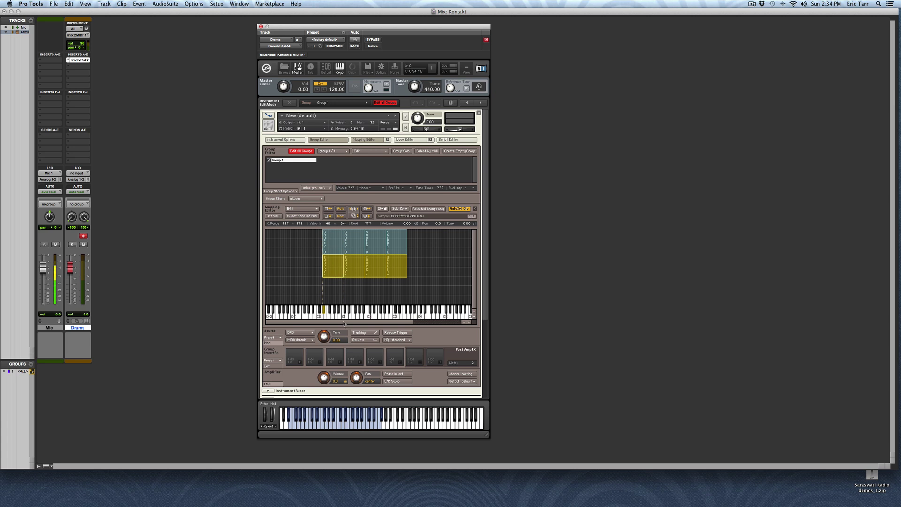
Step: Audition the velocity layers with test notes, then switch back to Finder
{"action": "left_click", "coordinate": [343, 416]}
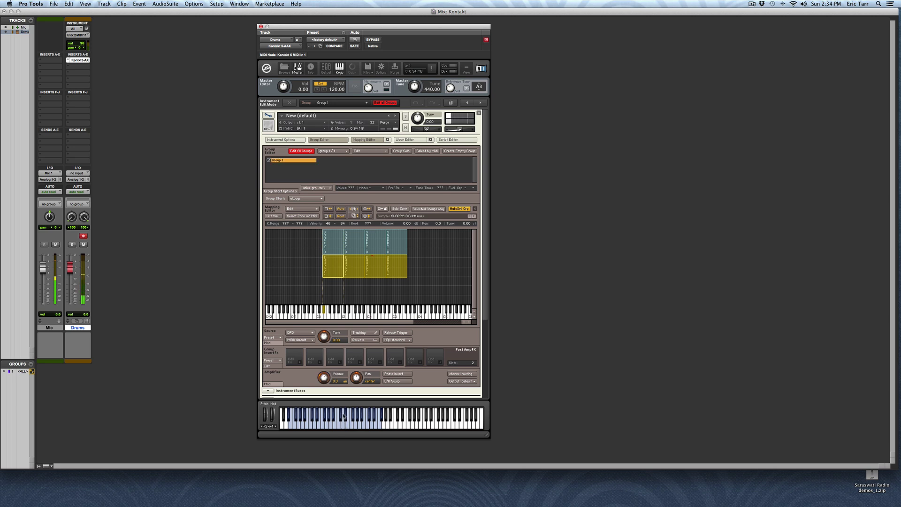
{"action": "left_click", "coordinate": [343, 416]}
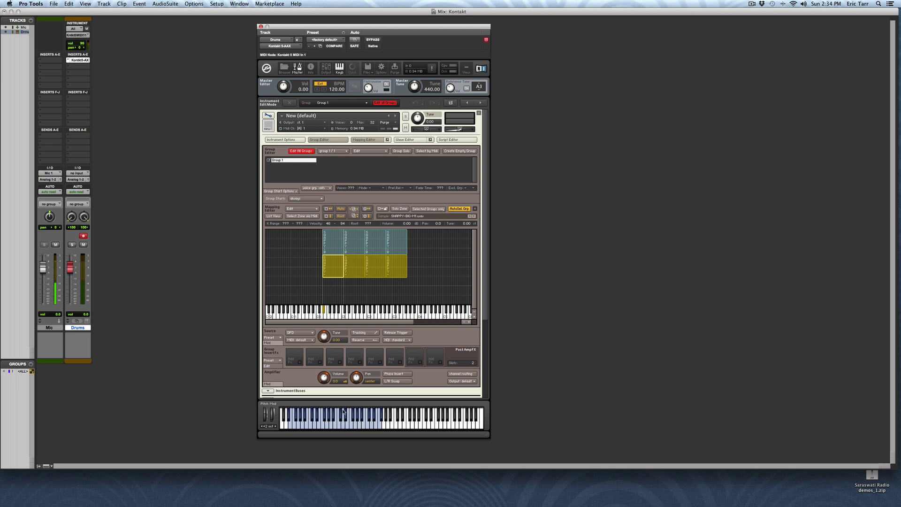
{"action": "key", "text": "super+Tab"}
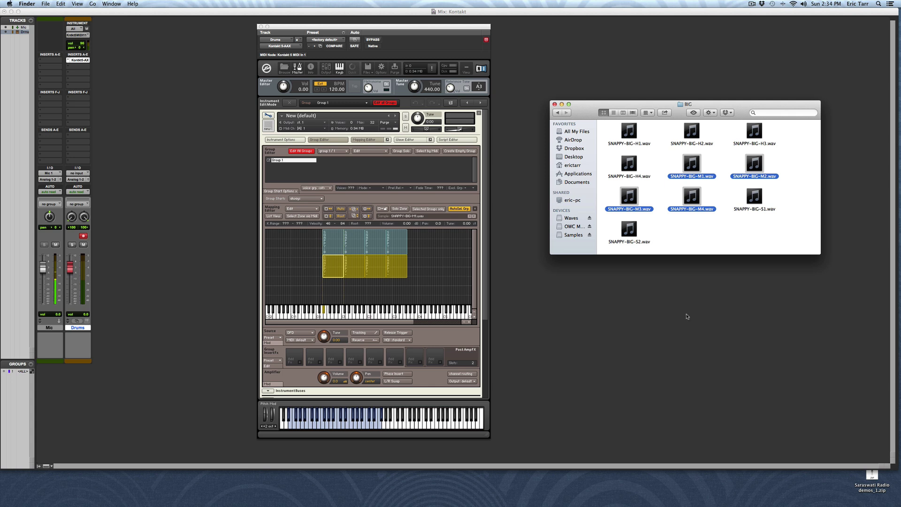
Step: Duplicate the SNAPPY-BIG-S1 and SNAPPY-BIG-S2 samples in the BIG folder
{"action": "left_click", "coordinate": [760, 232]}
{"action": "left_click", "coordinate": [756, 197]}
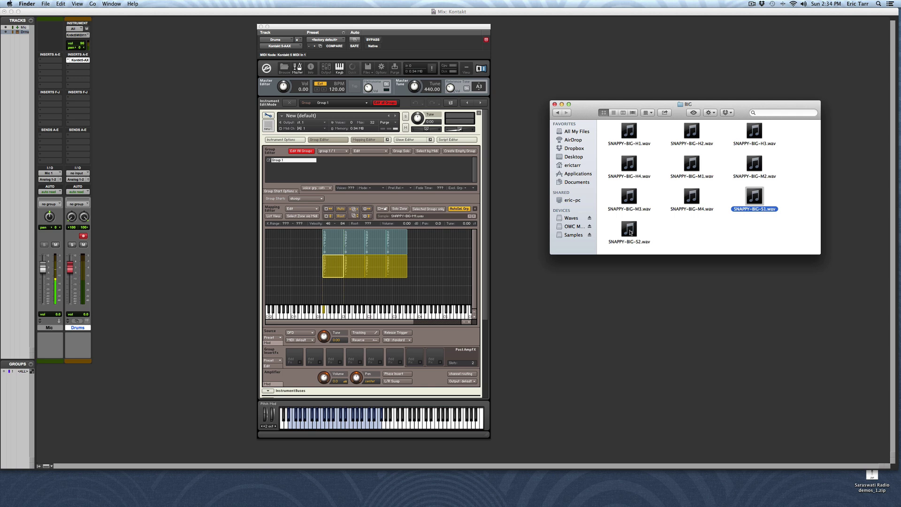
{"action": "left_click", "coordinate": [631, 232], "text": "super"}
{"action": "right_click", "coordinate": [631, 232]}
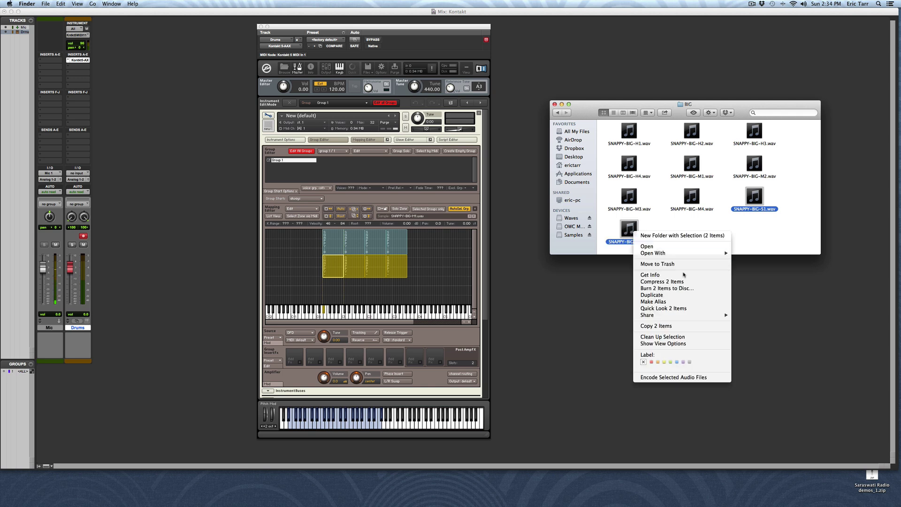
{"action": "left_click", "coordinate": [689, 295]}
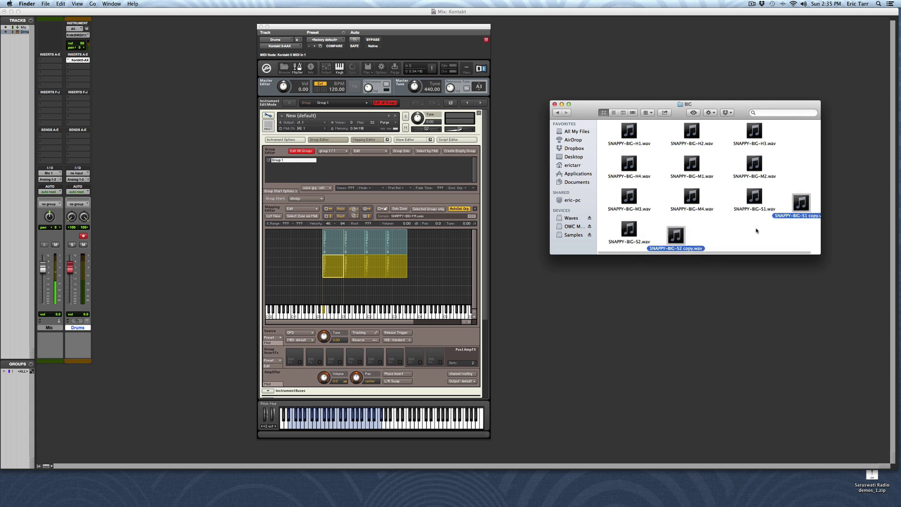
{"action": "left_click_drag", "start_coordinate": [796, 204], "coordinate": [752, 238]}
Step: Renumber the two copies from S1 and S2 to S3 and S4
{"action": "left_click", "coordinate": [761, 229]}
{"action": "left_click", "coordinate": [753, 242]}
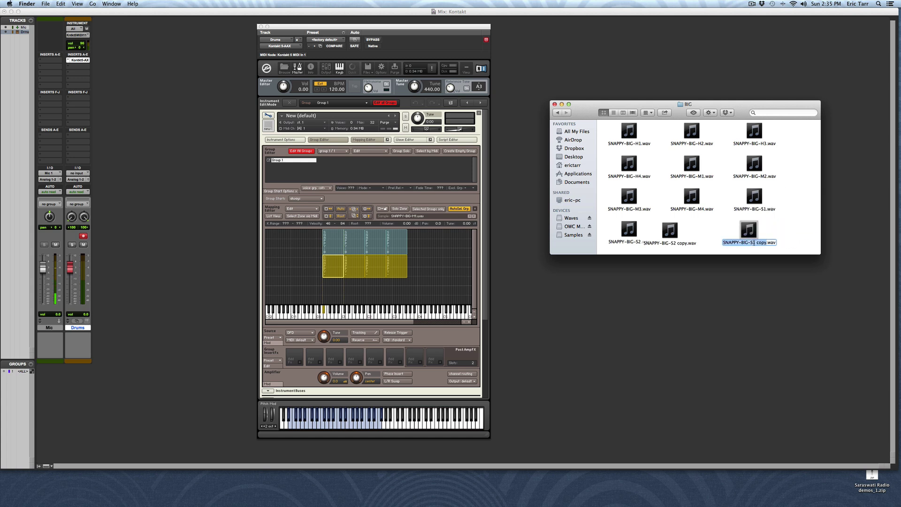
{"action": "key", "text": "Right"}
{"action": "key", "text": "BackSpace"}
{"action": "type", "text": "3"}
{"action": "key", "text": "Return"}
{"action": "left_click_drag", "start_coordinate": [670, 231], "coordinate": [689, 230]}
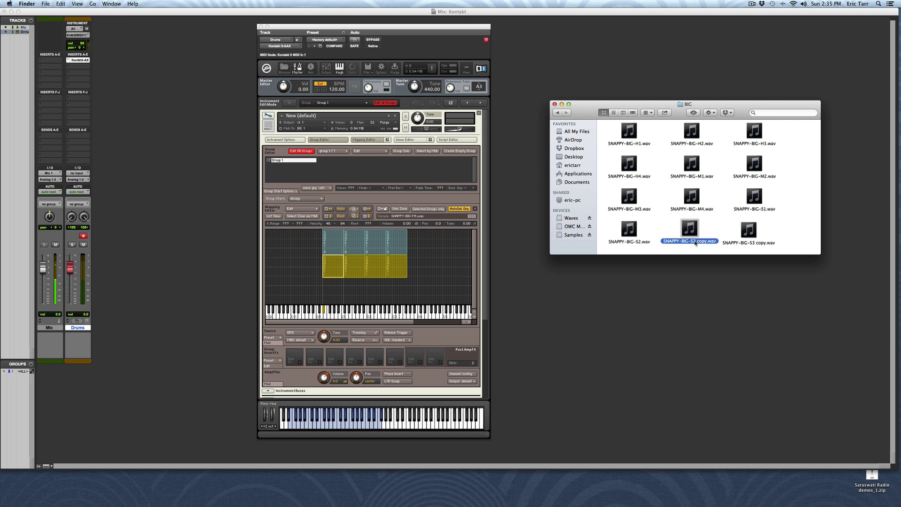
{"action": "left_click", "coordinate": [695, 242]}
{"action": "left_click", "coordinate": [695, 241]}
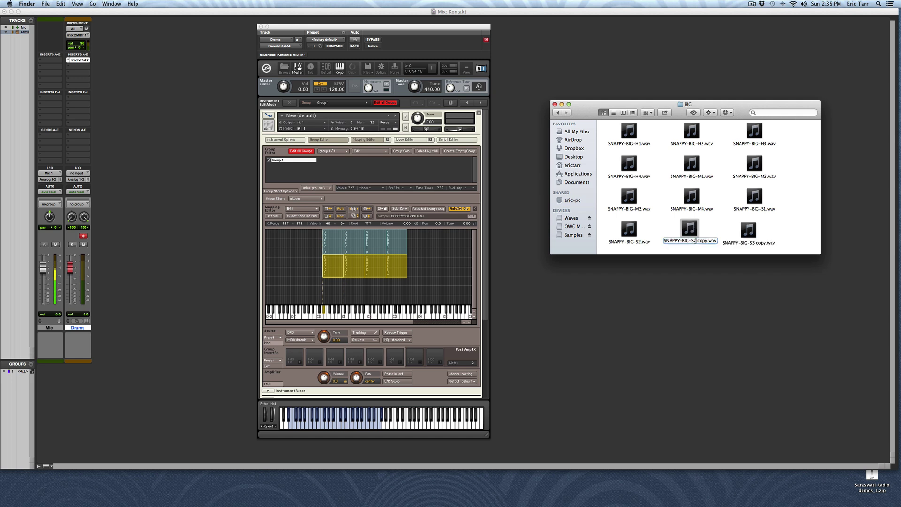
{"action": "key", "text": "BackSpace"}
{"action": "type", "text": "4"}
{"action": "key", "text": "Return"}
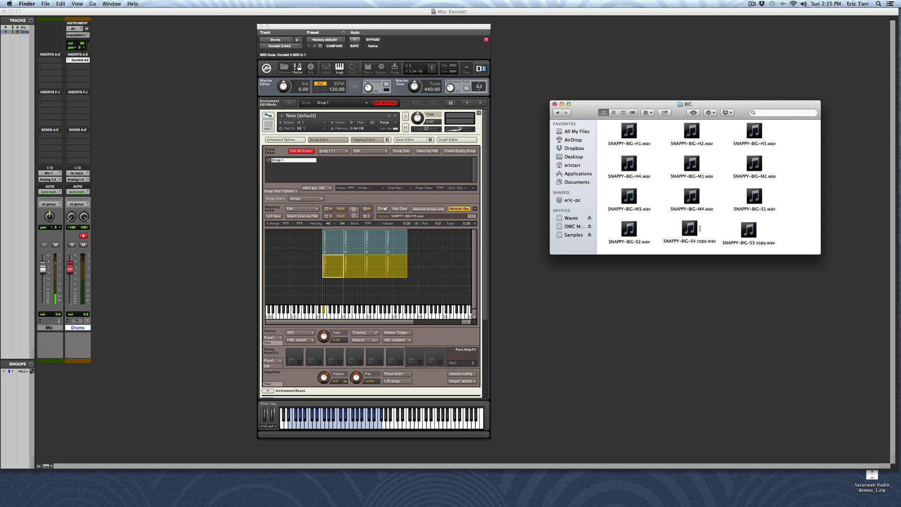
Step: Strip 'copy' from the names, leaving SNAPPY-BIG-S4.wav and SNAPPY-BIG-S3.wav
{"action": "left_click_drag", "start_coordinate": [691, 230], "coordinate": [694, 237]}
{"action": "left_click", "coordinate": [700, 244]}
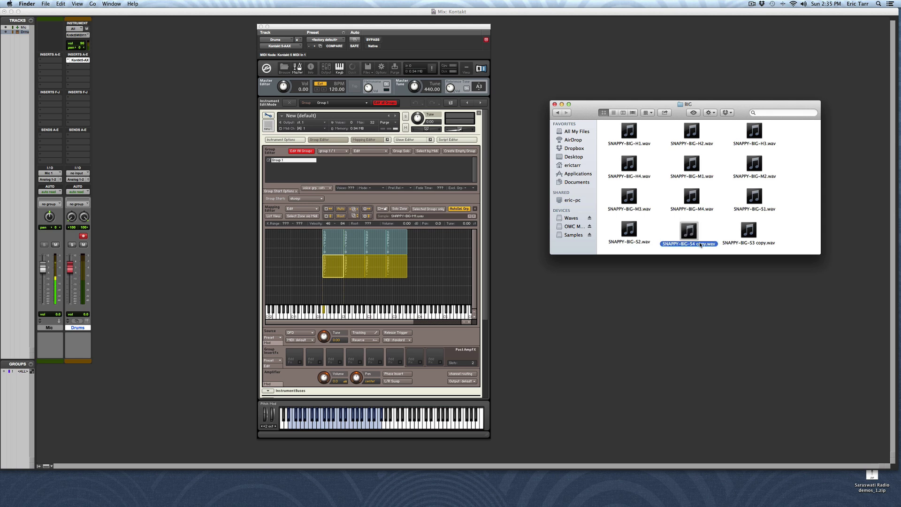
{"action": "left_click", "coordinate": [701, 244]}
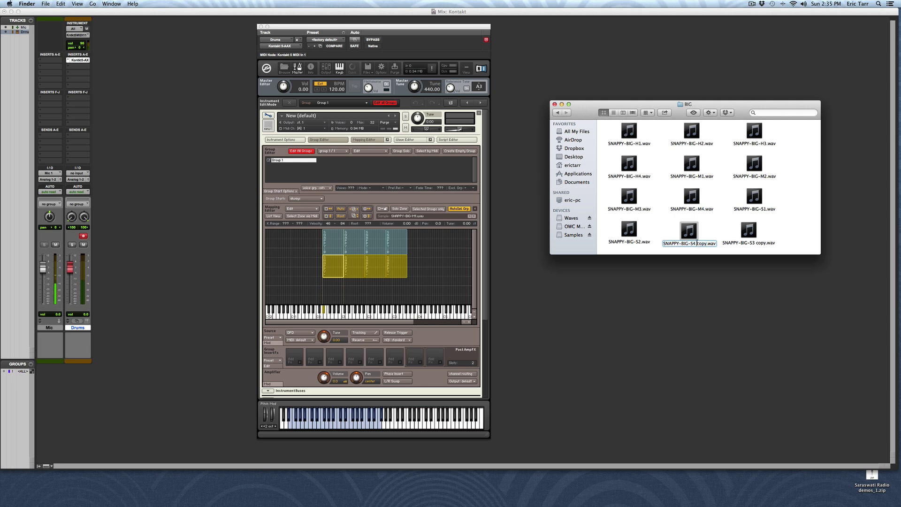
{"action": "key", "text": "BackSpace"}
{"action": "key", "text": "BackSpace"}
{"action": "key", "text": "BackSpace"}
{"action": "key", "text": "BackSpace"}
{"action": "key", "text": "BackSpace"}
{"action": "key", "text": "Return"}
{"action": "left_click", "coordinate": [753, 244]}
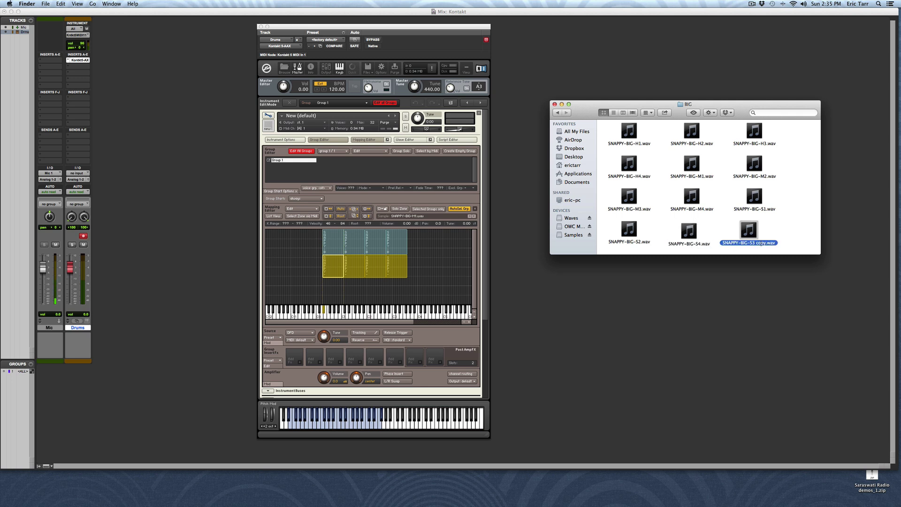
{"action": "key", "text": "Return"}
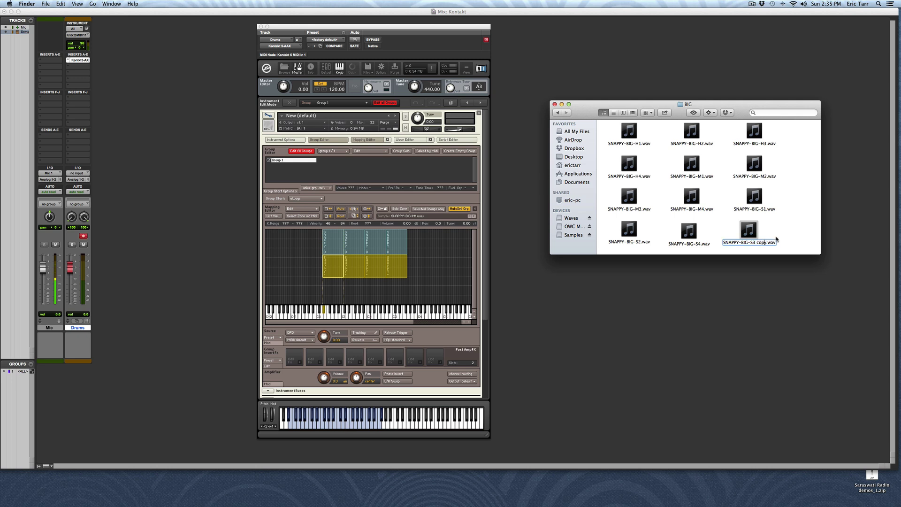
{"action": "left_click", "coordinate": [766, 243]}
{"action": "key", "text": "BackSpace"}
{"action": "key", "text": "BackSpace"}
{"action": "key", "text": "BackSpace"}
{"action": "key", "text": "BackSpace"}
{"action": "key", "text": "BackSpace"}
{"action": "key", "text": "Return"}
Step: Drag SNAPPY-BIG-S1 through S4 together into Kontakt's Mapping Editor
{"action": "left_click", "coordinate": [754, 200]}
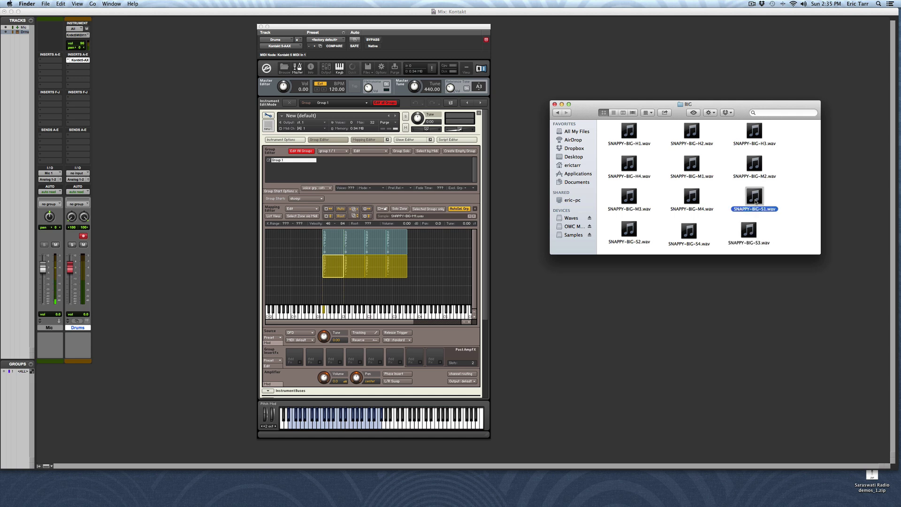
{"action": "left_click", "coordinate": [629, 231], "text": "super"}
{"action": "left_click", "coordinate": [689, 232], "text": "super"}
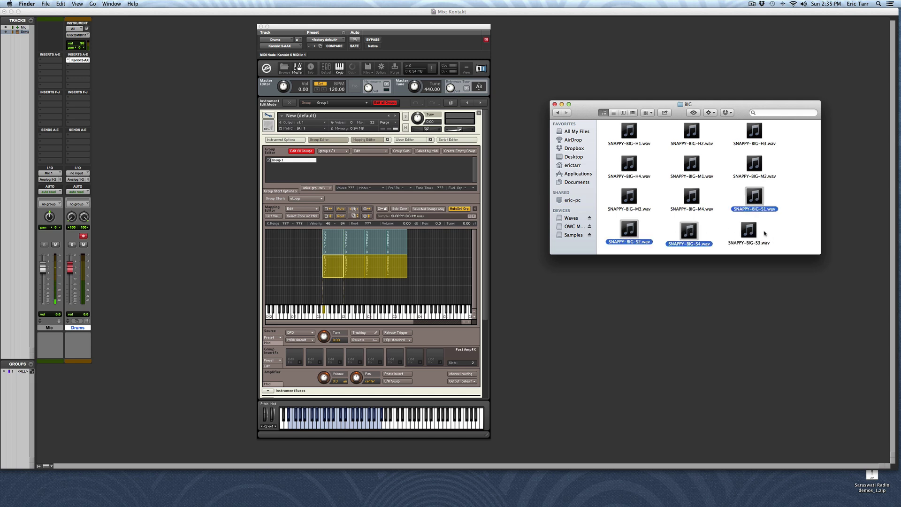
{"action": "left_click", "coordinate": [747, 231], "text": "super"}
{"action": "left_click_drag", "start_coordinate": [753, 201], "coordinate": [354, 277]}
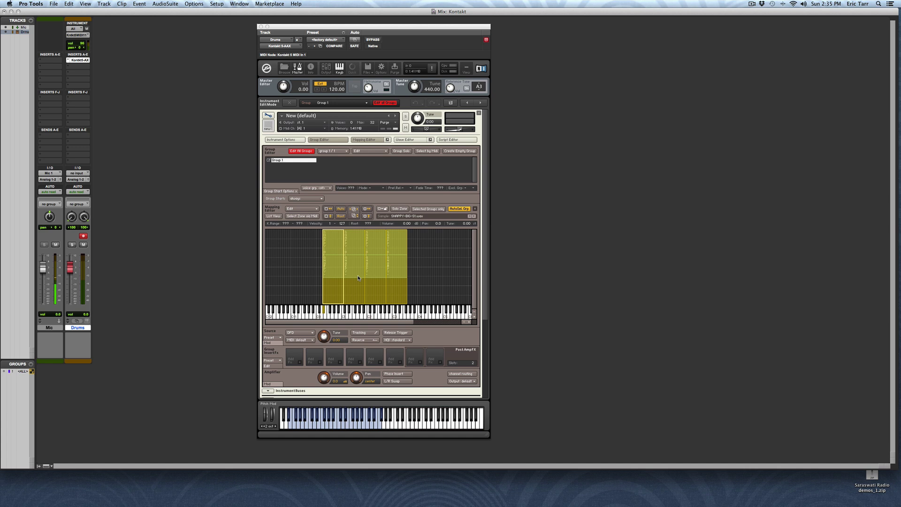
Step: Select the four new S zones and lower their top velocity to 43
{"action": "left_click", "coordinate": [308, 291]}
{"action": "left_click", "coordinate": [333, 290]}
{"action": "left_click", "coordinate": [360, 291], "text": "shift"}
{"action": "left_click", "coordinate": [376, 291], "text": "shift"}
{"action": "left_click", "coordinate": [392, 293], "text": "shift"}
{"action": "left_click_drag", "start_coordinate": [396, 229], "coordinate": [395, 278]}
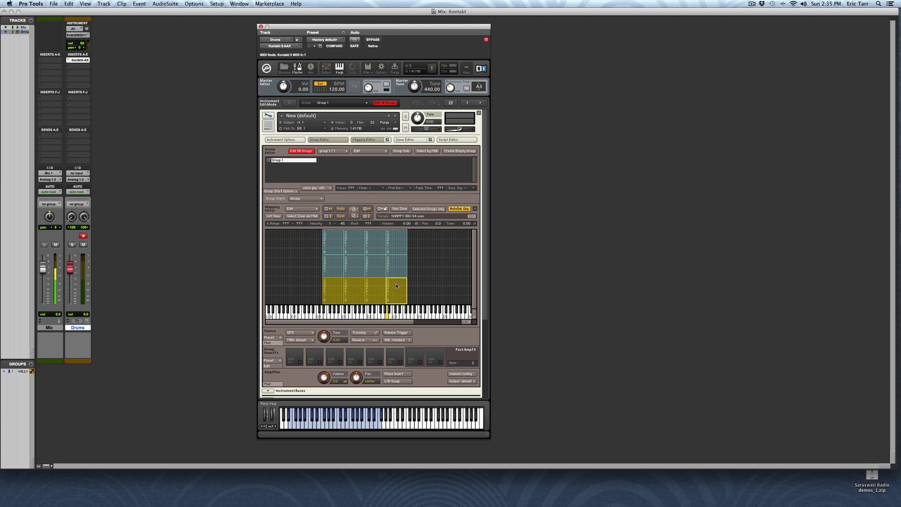
Step: Play the snare note repeatedly to compare the three velocity layers
{"action": "left_click", "coordinate": [355, 425]}
{"action": "left_click", "coordinate": [355, 424]}
{"action": "left_click", "coordinate": [355, 419]}
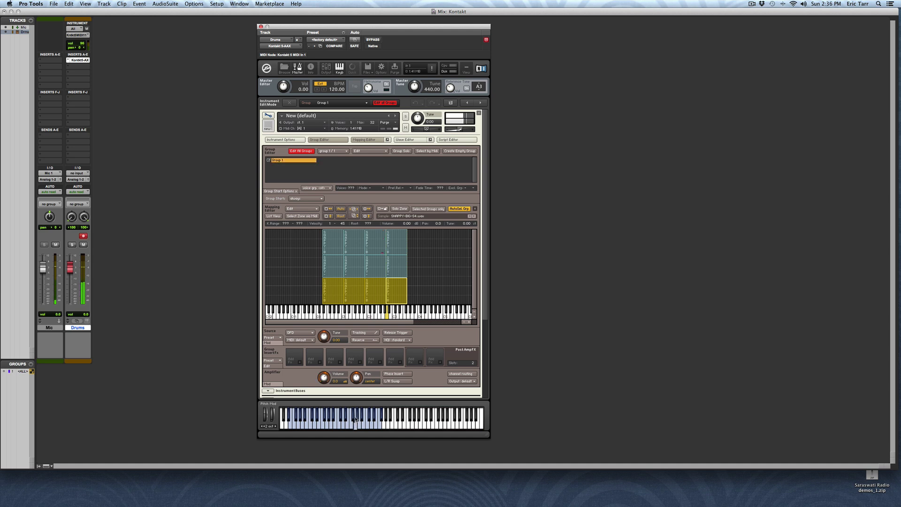
{"action": "left_click", "coordinate": [356, 417]}
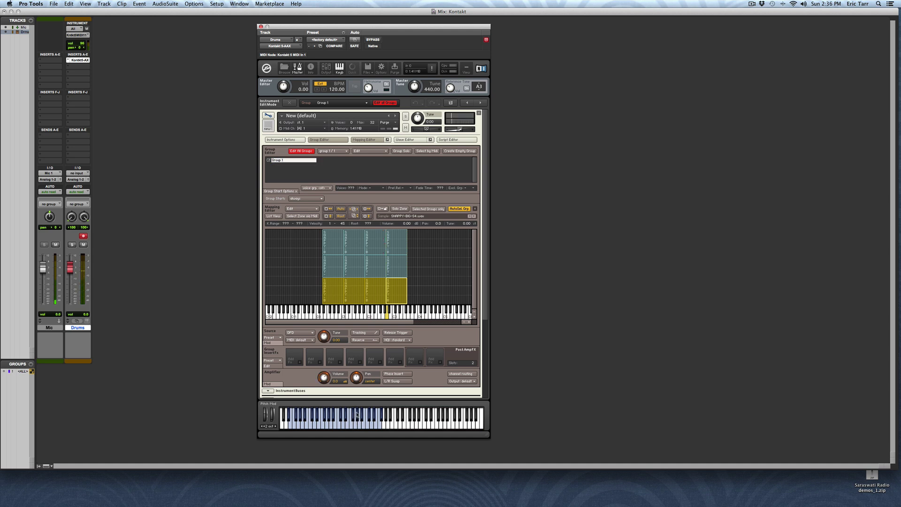
{"action": "left_click", "coordinate": [356, 417]}
{"action": "left_click", "coordinate": [355, 417]}
{"action": "left_click", "coordinate": [355, 413]}
{"action": "left_click", "coordinate": [355, 413]}
{"action": "left_click", "coordinate": [355, 422]}
{"action": "left_click", "coordinate": [353, 269]}
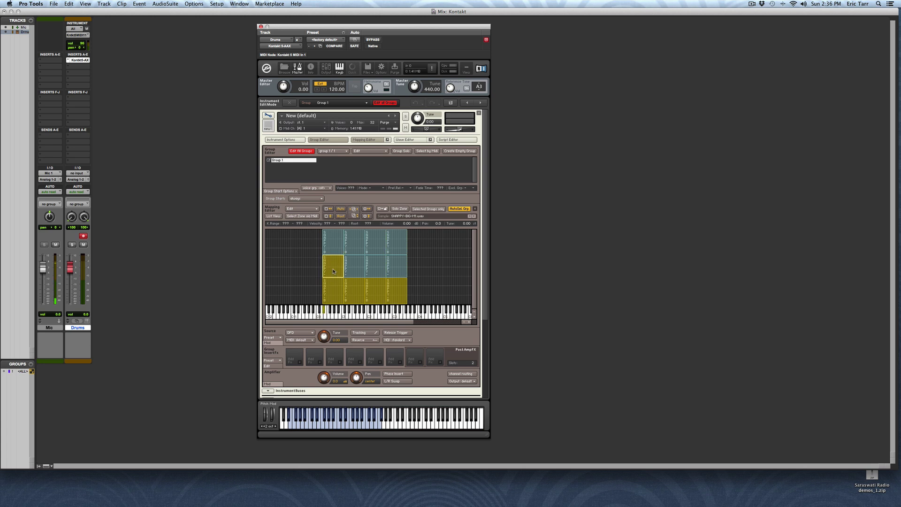
Step: Add the H zones to the selection and collapse all zones onto one key
{"action": "left_click", "coordinate": [345, 243]}
{"action": "left_click", "coordinate": [337, 244]}
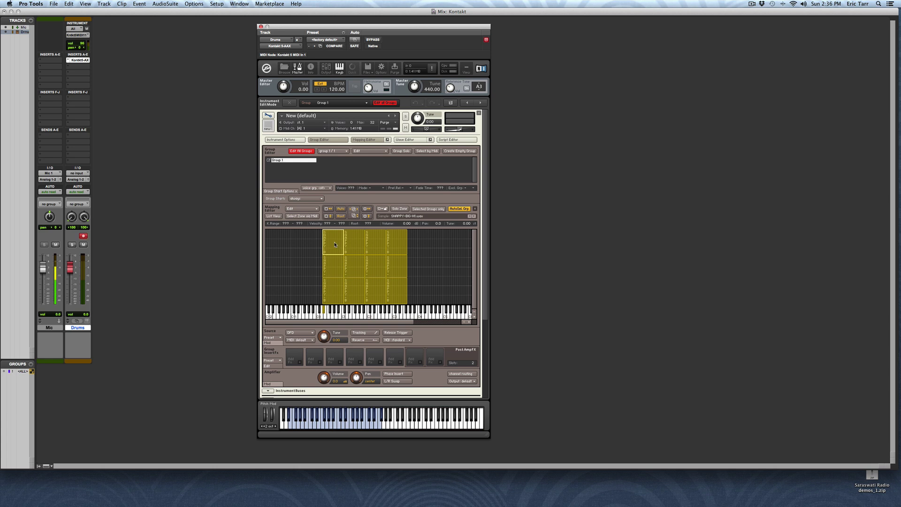
{"action": "mouse_move", "coordinate": [285, 224]}
{"action": "left_mouse_down"}
{"action": "mouse_move", "coordinate": [286, 209]}
{"action": "mouse_move", "coordinate": [297, 236]}
{"action": "mouse_move", "coordinate": [305, 210]}
{"action": "mouse_move", "coordinate": [301, 225]}
{"action": "left_mouse_up"}
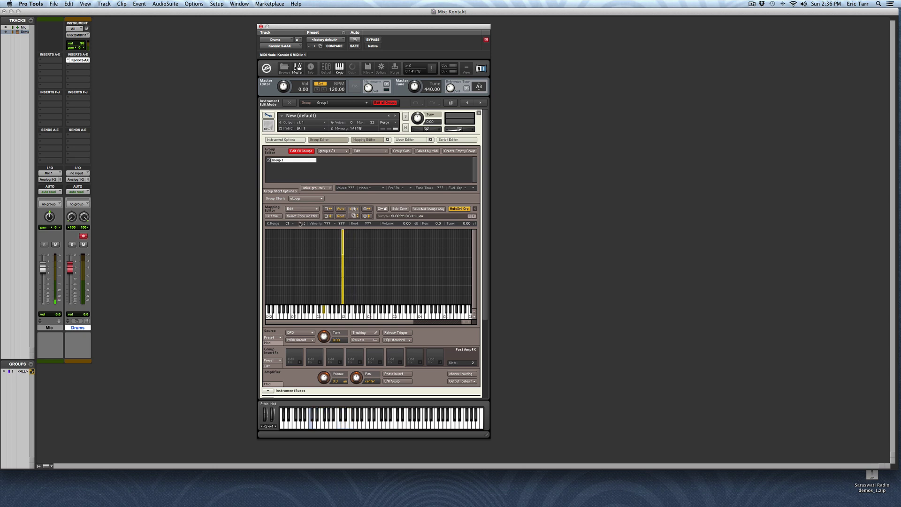
Step: Play the shared snare key repeatedly to hear the stacked zones
{"action": "left_click", "coordinate": [314, 424]}
{"action": "left_click", "coordinate": [309, 424]}
{"action": "left_click", "coordinate": [310, 425]}
{"action": "left_click", "coordinate": [311, 425]}
{"action": "left_click", "coordinate": [309, 422]}
{"action": "left_click", "coordinate": [310, 417]}
{"action": "left_click", "coordinate": [309, 417]}
{"action": "left_click", "coordinate": [310, 412]}
{"action": "left_click", "coordinate": [310, 412]}
{"action": "left_click", "coordinate": [309, 412]}
Step: Switch the Mapping Editor to List View and play a snare note
{"action": "left_click", "coordinate": [274, 216]}
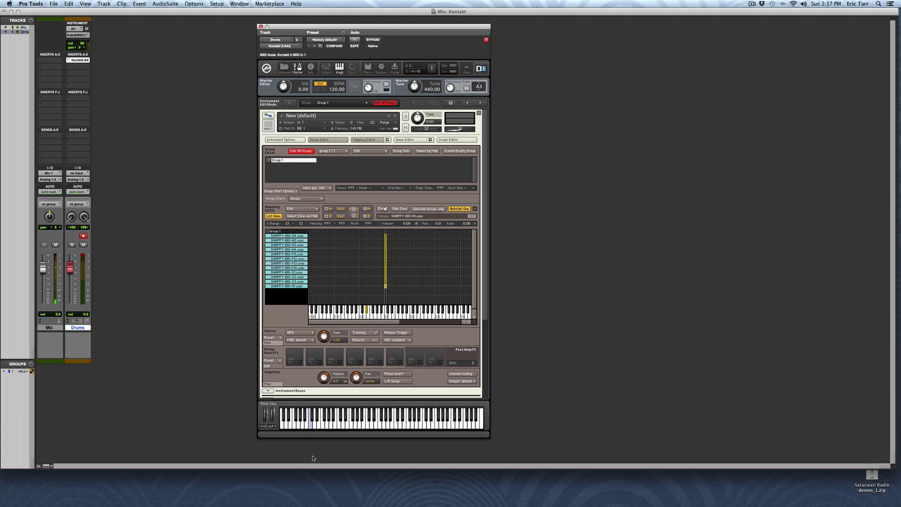
{"action": "left_click", "coordinate": [309, 425]}
Step: Move SNAPPY-BIG-H2 into a new empty group and rename it Group 2
{"action": "left_click", "coordinate": [293, 241]}
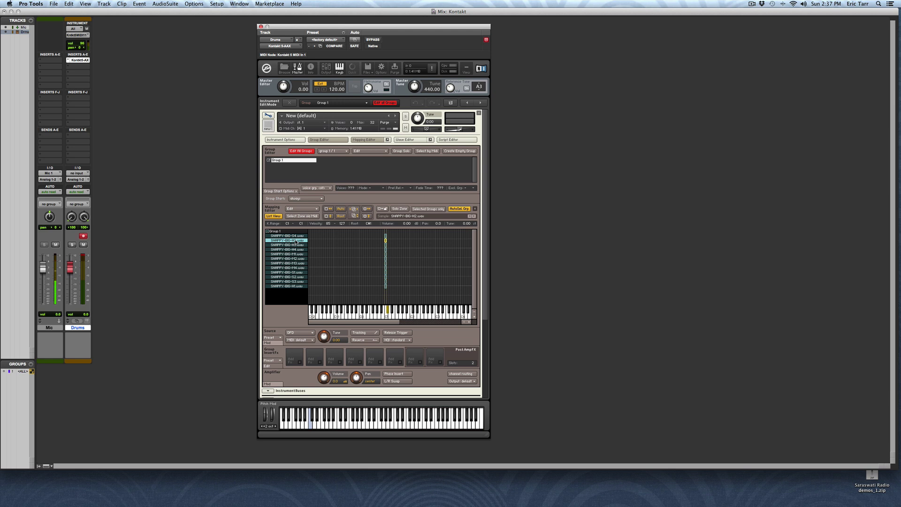
{"action": "right_click", "coordinate": [296, 242]}
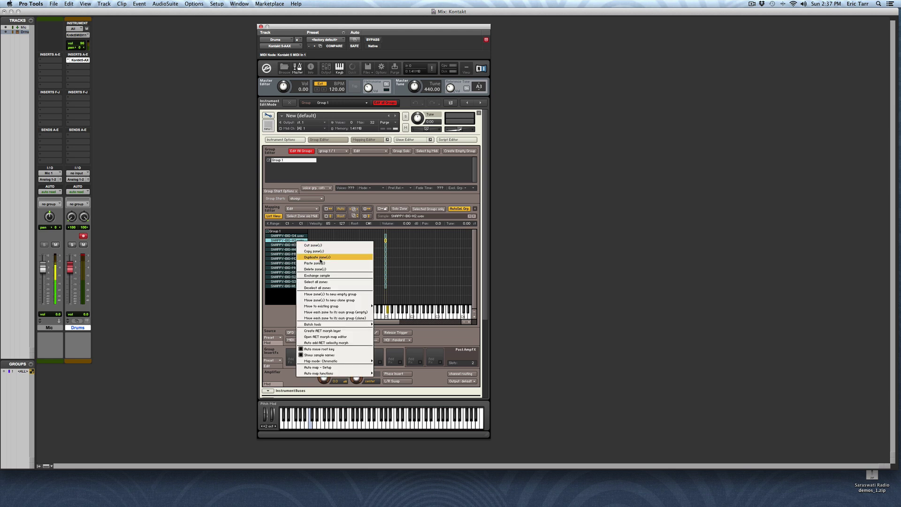
{"action": "left_click", "coordinate": [342, 294]}
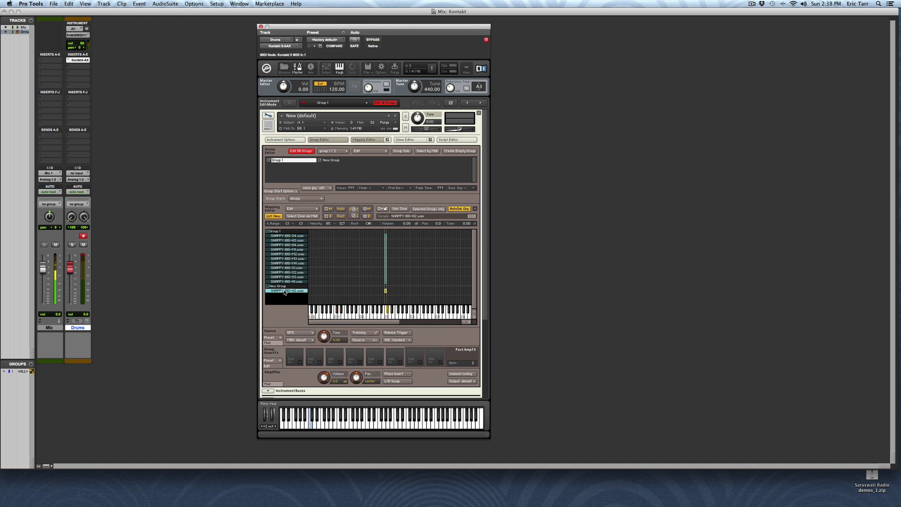
{"action": "left_click", "coordinate": [331, 161]}
{"action": "double_click", "coordinate": [334, 162]}
{"action": "type", "text": "G"}
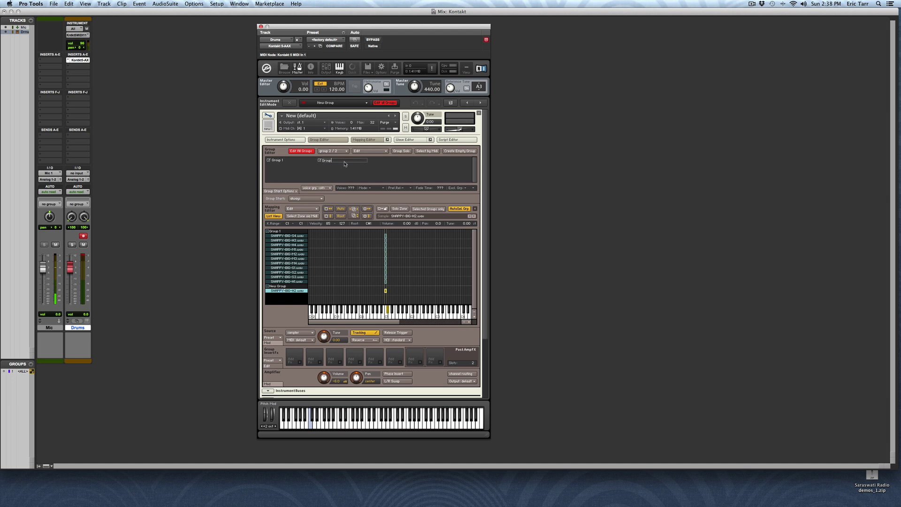
{"action": "key", "text": "Return"}
Step: Move the SNAPPY-BIG-S2 and SNAPPY-BIG-M2 zones into Group 2
{"action": "left_click", "coordinate": [293, 272]}
{"action": "right_click", "coordinate": [294, 275]}
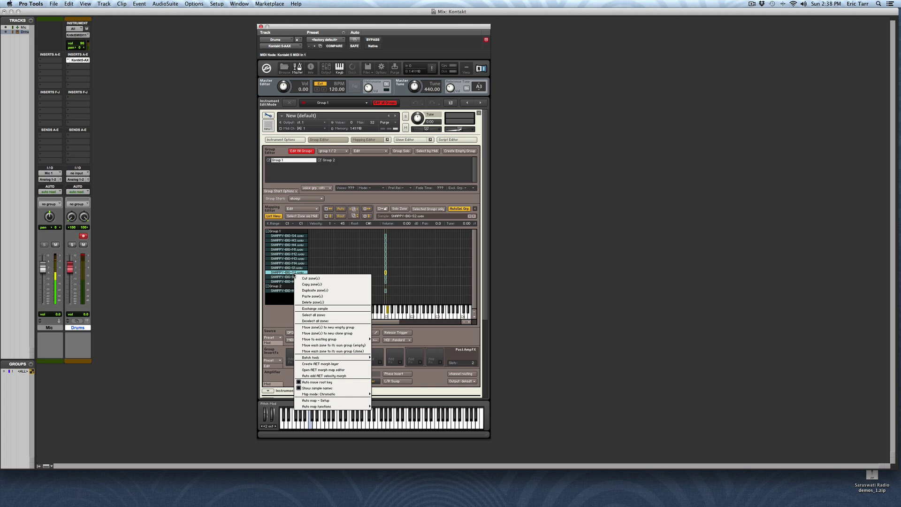
{"action": "mouse_move", "coordinate": [326, 339]}
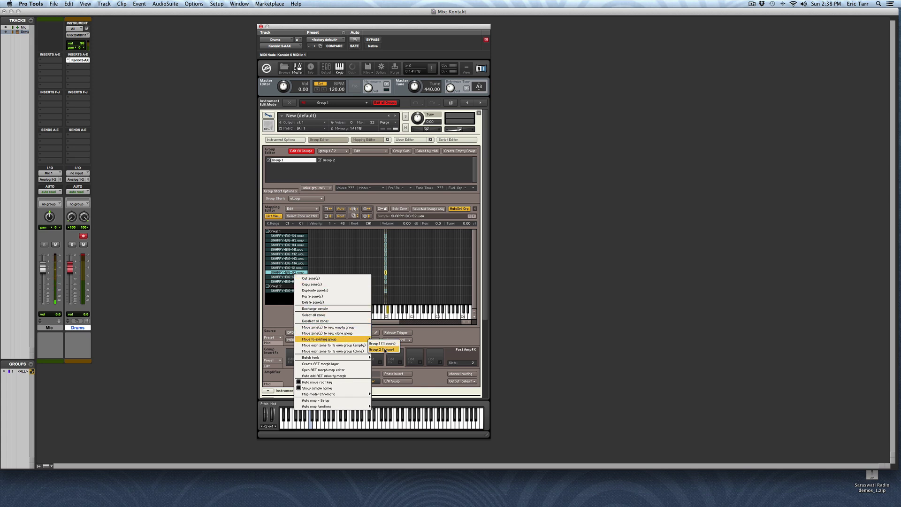
{"action": "left_click", "coordinate": [386, 350]}
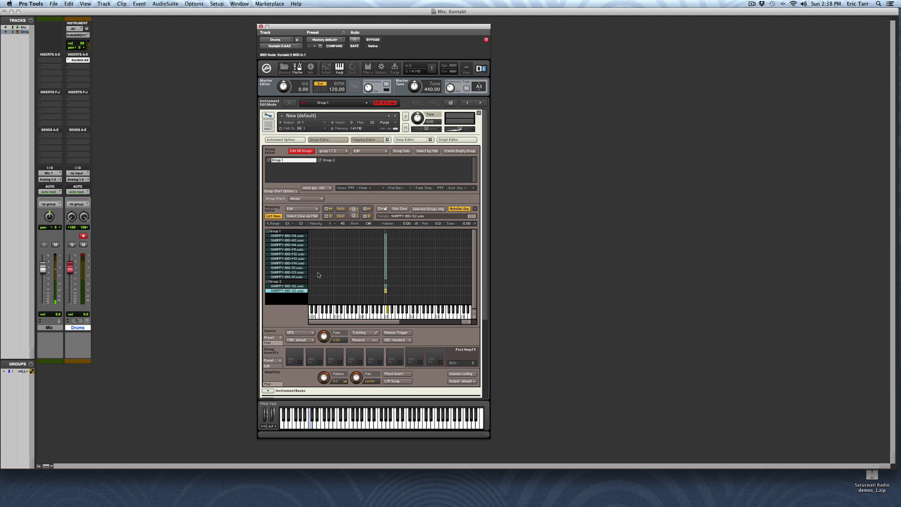
{"action": "left_click", "coordinate": [301, 255]}
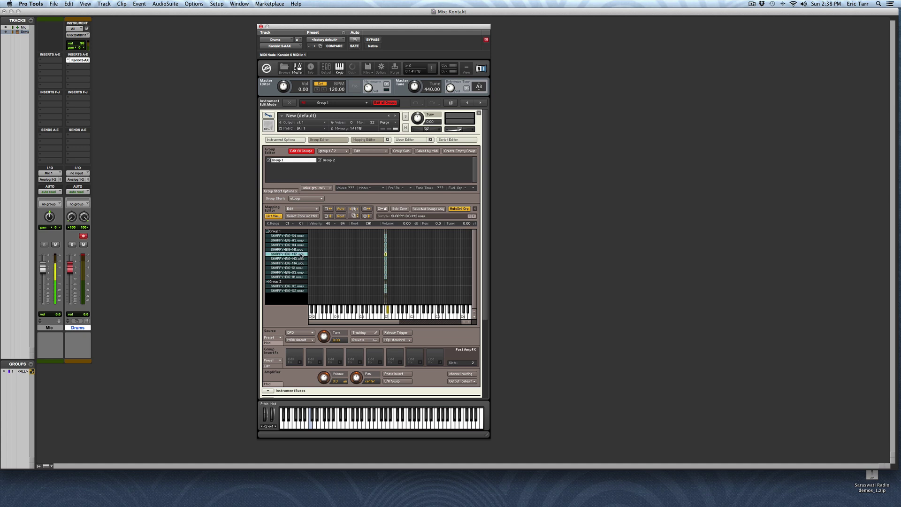
{"action": "right_click", "coordinate": [301, 256]}
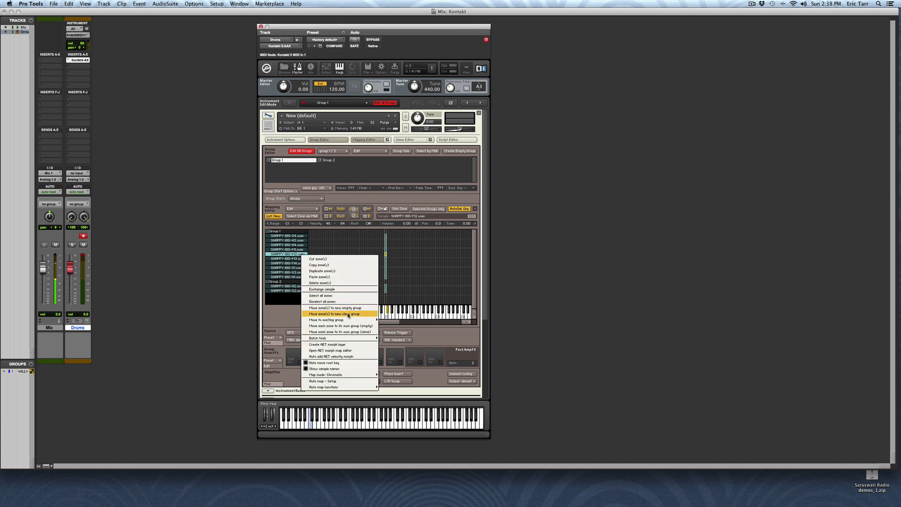
{"action": "mouse_move", "coordinate": [346, 320]}
{"action": "left_click", "coordinate": [391, 332]}
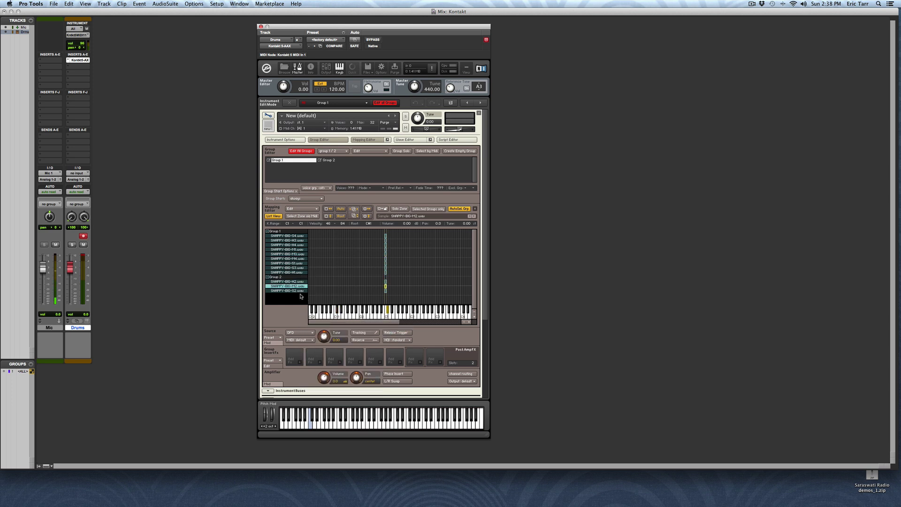
Step: Move SNAPPY-BIG-H3 into a new empty group named Group 3
{"action": "left_click", "coordinate": [298, 239]}
{"action": "right_click", "coordinate": [298, 240]}
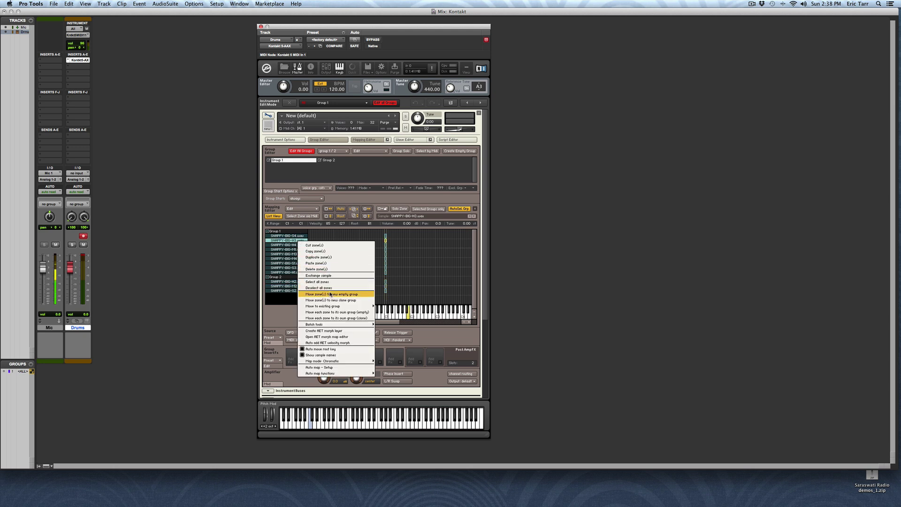
{"action": "left_click", "coordinate": [331, 294]}
{"action": "left_click", "coordinate": [387, 161]}
{"action": "key", "text": "BackSpace"}
{"action": "type", "text": "Group 3"}
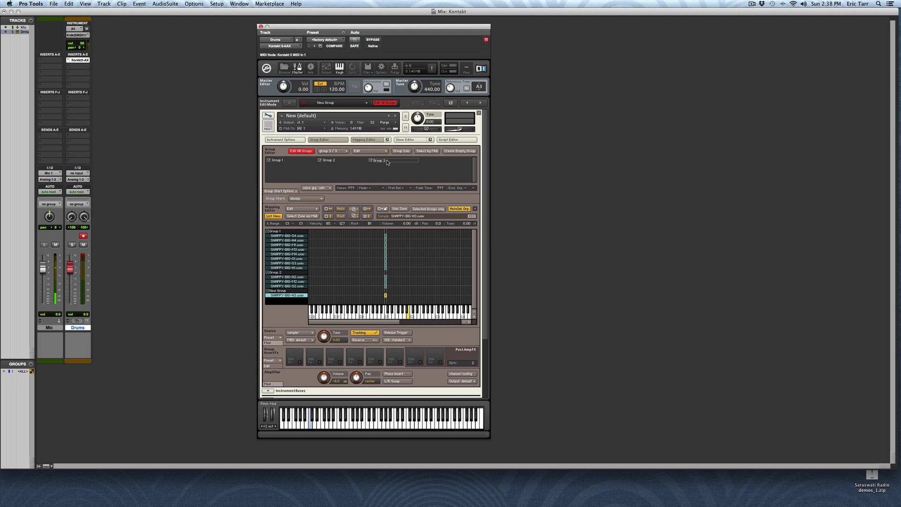
{"action": "key", "text": "Return"}
Step: Move the SNAPPY-BIG-M3 and SNAPPY-BIG-S3 zones into Group 3
{"action": "right_click", "coordinate": [298, 250]}
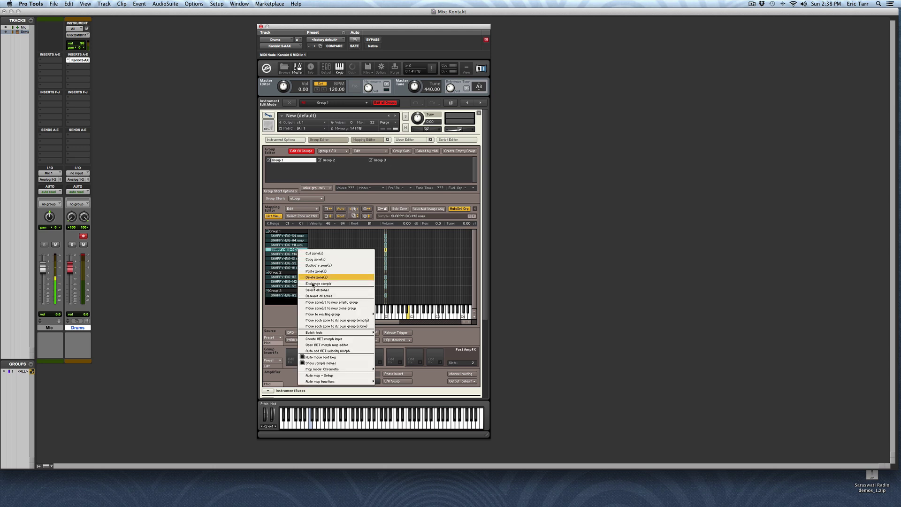
{"action": "mouse_move", "coordinate": [330, 315]}
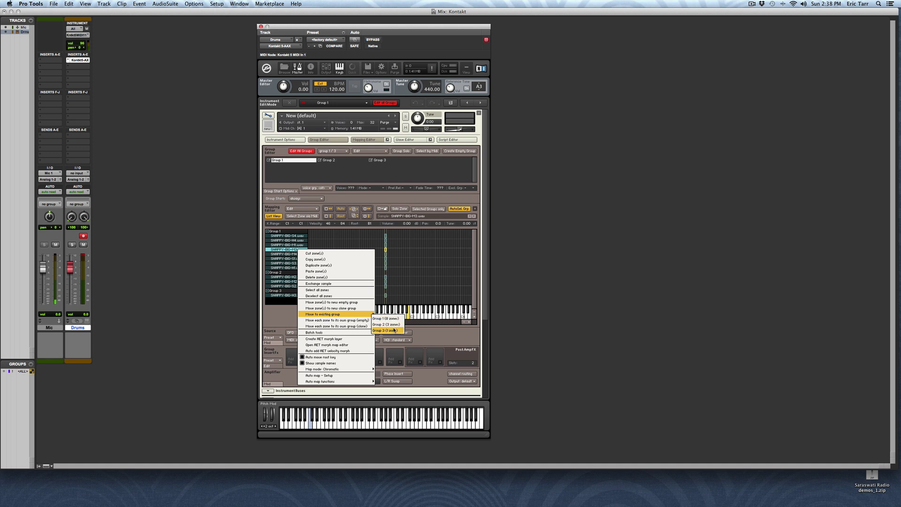
{"action": "left_click", "coordinate": [394, 331]}
{"action": "left_click", "coordinate": [299, 258]}
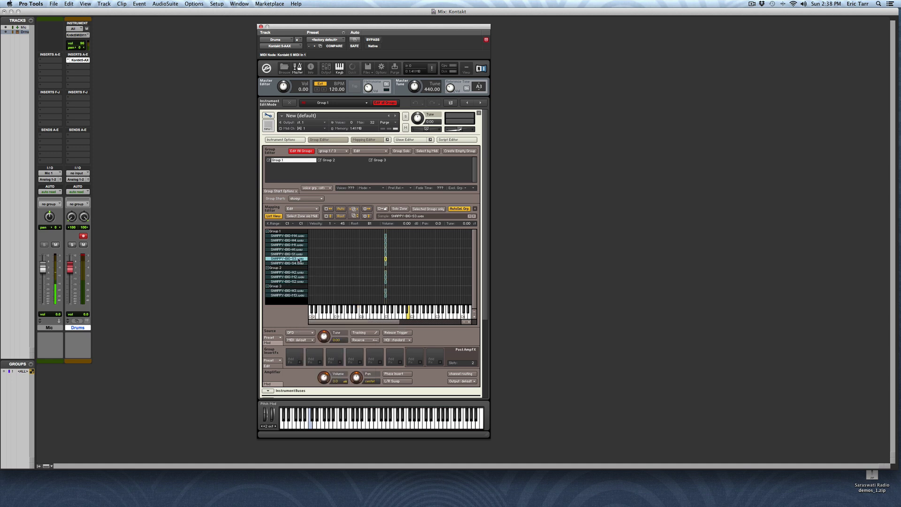
{"action": "right_click", "coordinate": [300, 259]}
{"action": "mouse_move", "coordinate": [350, 324]}
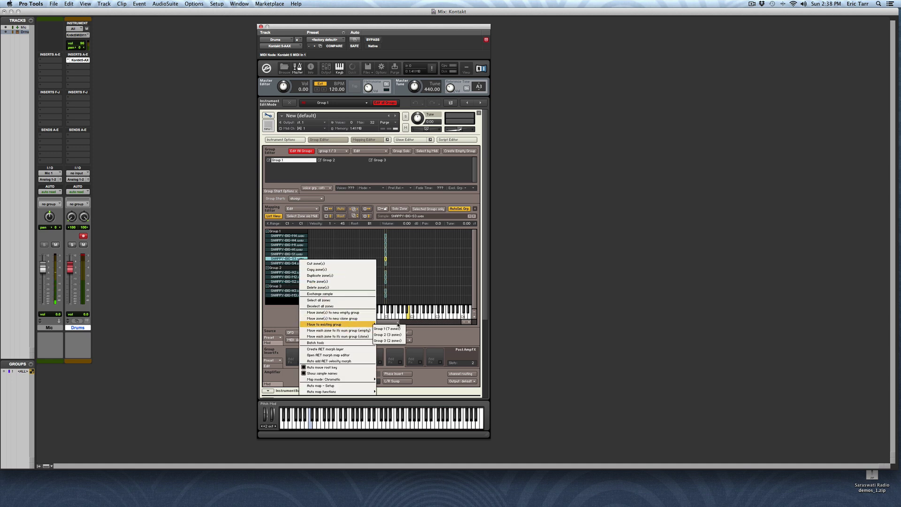
{"action": "left_click", "coordinate": [394, 340]}
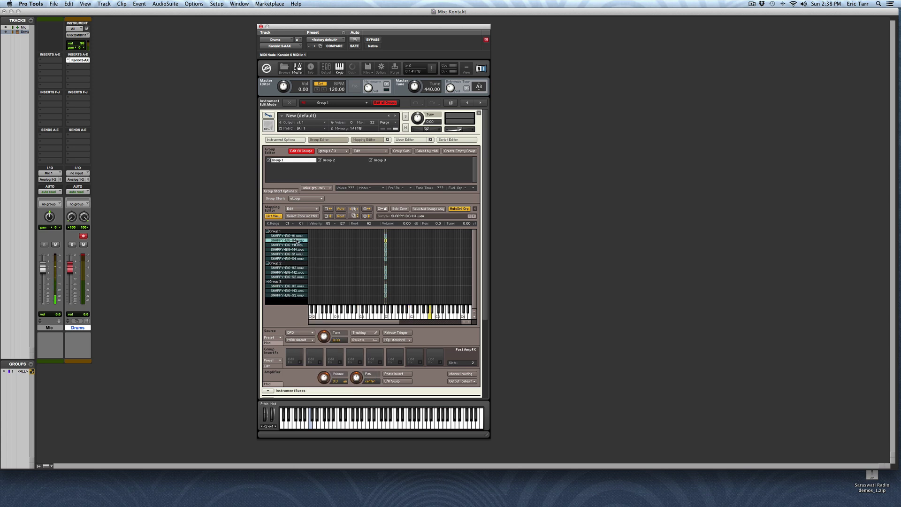
Step: Move SNAPPY-BIG-H4 into a new empty group named Group 4
{"action": "left_click", "coordinate": [297, 240]}
{"action": "right_click", "coordinate": [297, 240]}
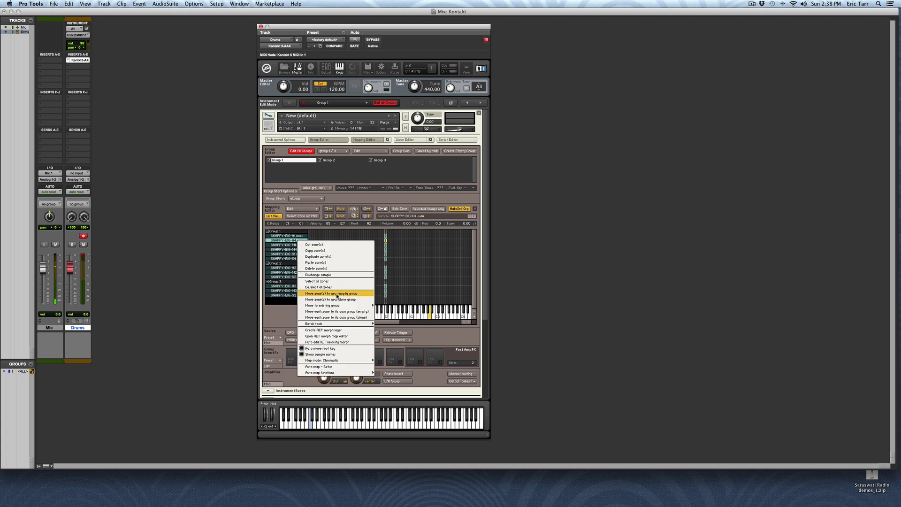
{"action": "left_click", "coordinate": [336, 294]}
{"action": "left_click", "coordinate": [433, 161]}
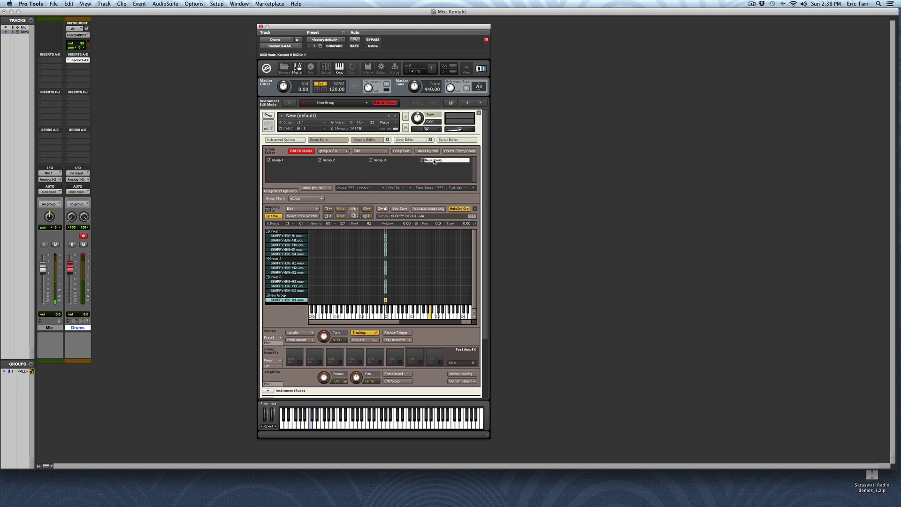
{"action": "type", "text": "Group 4"}
{"action": "key", "text": "Return"}
Step: Move the SNAPPY-BIG-M4 and SNAPPY-BIG-S4 zones into Group 4
{"action": "left_click", "coordinate": [299, 244]}
{"action": "right_click", "coordinate": [299, 245]}
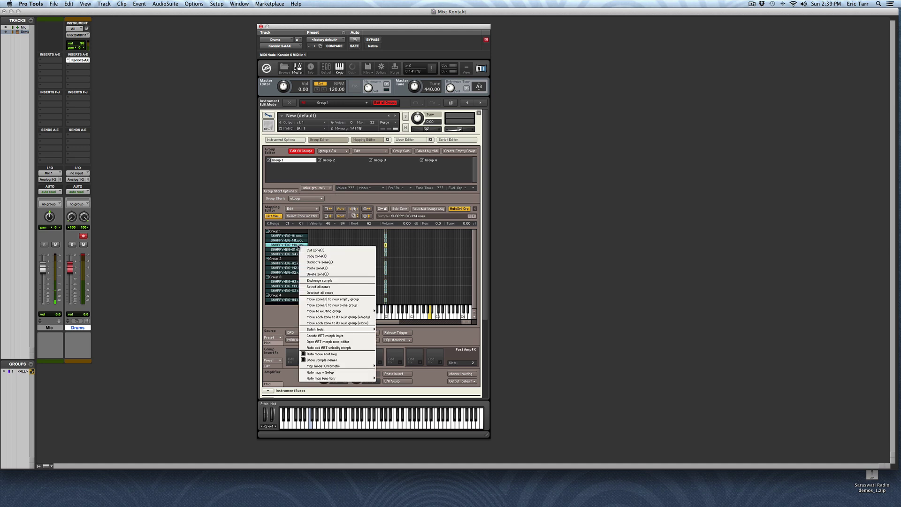
{"action": "mouse_move", "coordinate": [357, 311]}
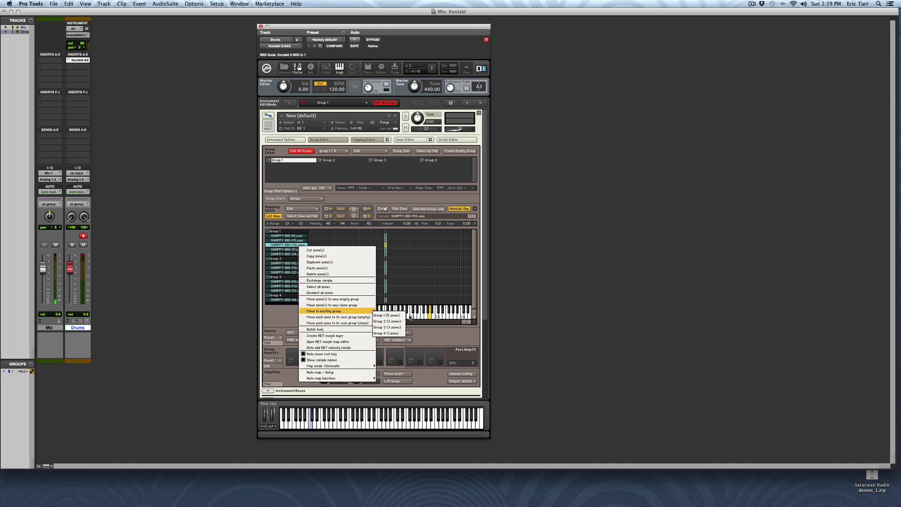
{"action": "left_click", "coordinate": [398, 333]}
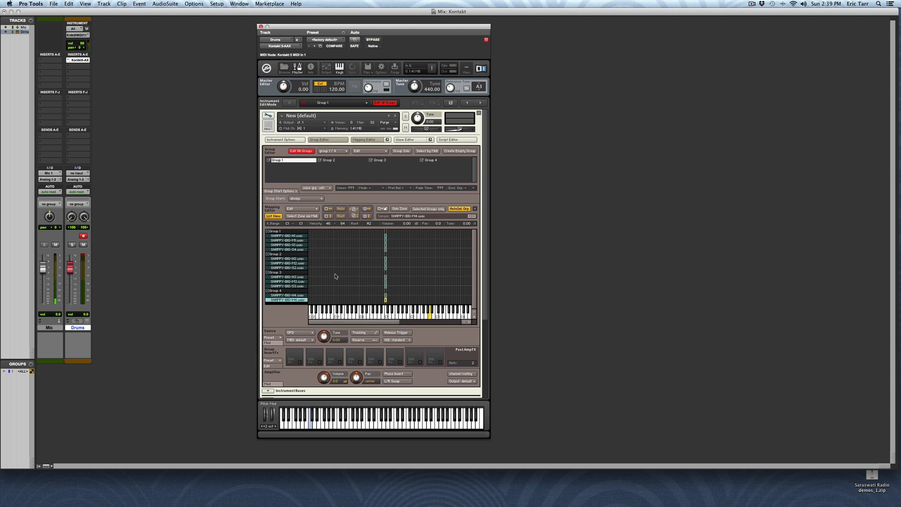
{"action": "left_click", "coordinate": [299, 250]}
{"action": "right_click", "coordinate": [300, 250]}
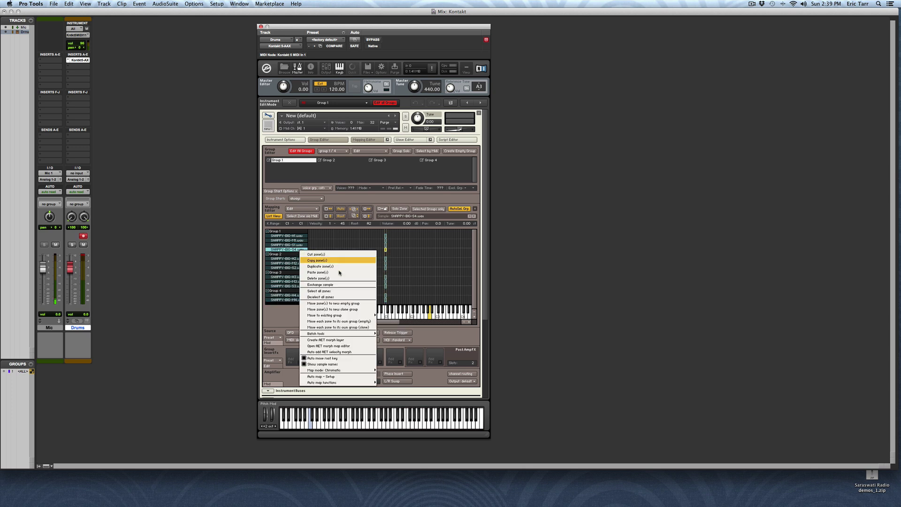
{"action": "mouse_move", "coordinate": [347, 315]}
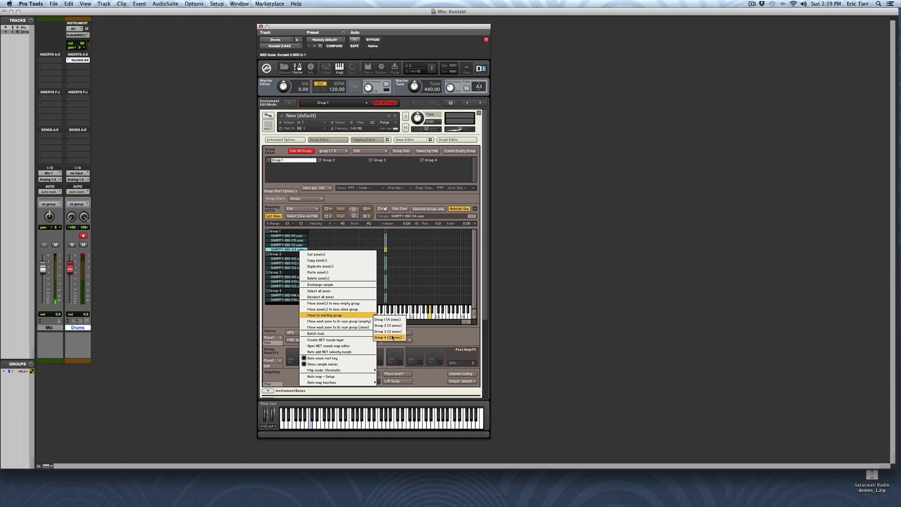
{"action": "left_click", "coordinate": [393, 338]}
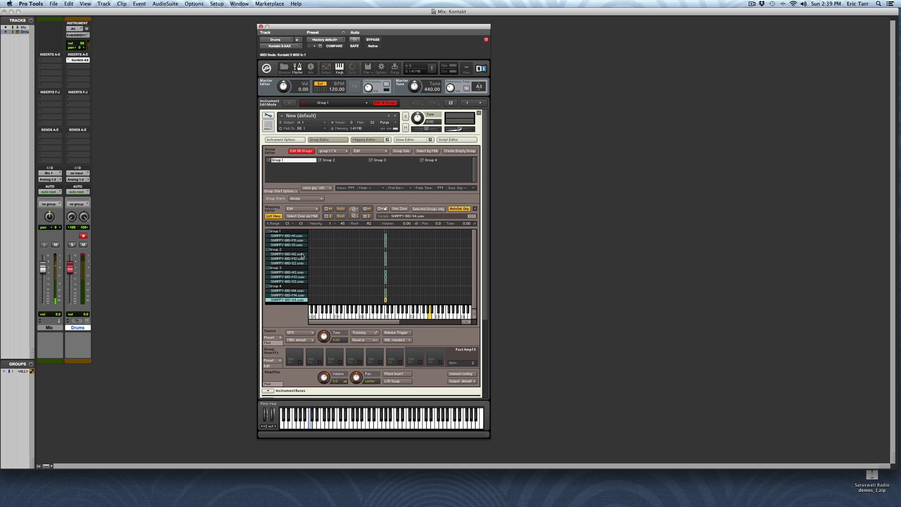
Step: Turn List View off to widen the mapping grid, leaving Group 1's name unchanged
{"action": "scroll", "coordinate": [303, 256], "scroll_direction": "down", "scroll_amount": 2}
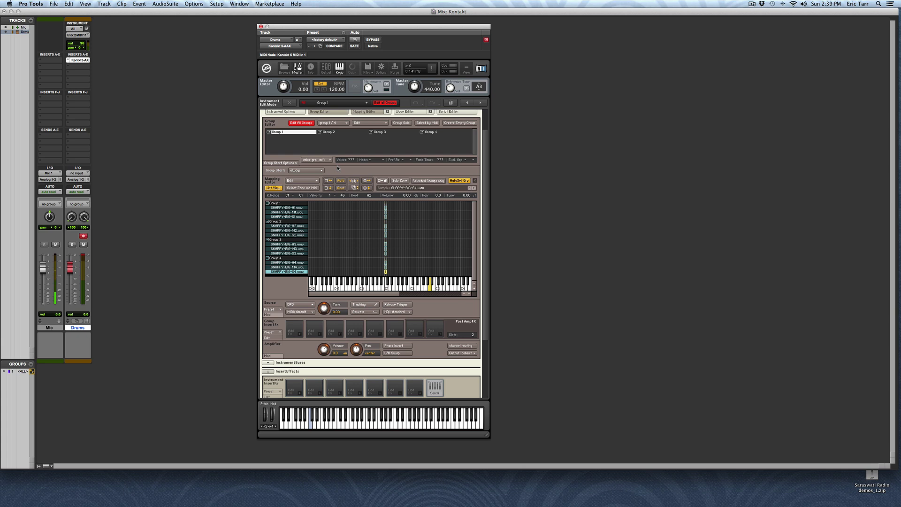
{"action": "scroll", "coordinate": [283, 165], "scroll_direction": "up", "scroll_amount": 2}
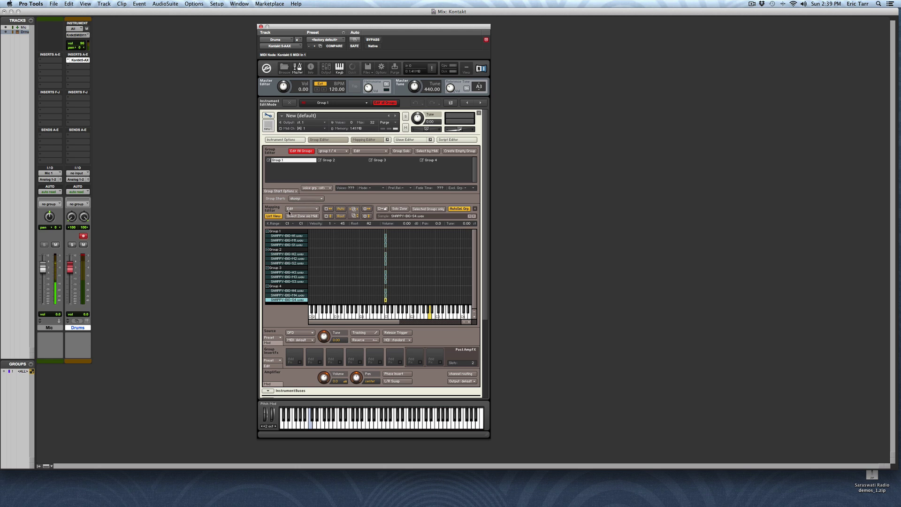
{"action": "left_click", "coordinate": [273, 216]}
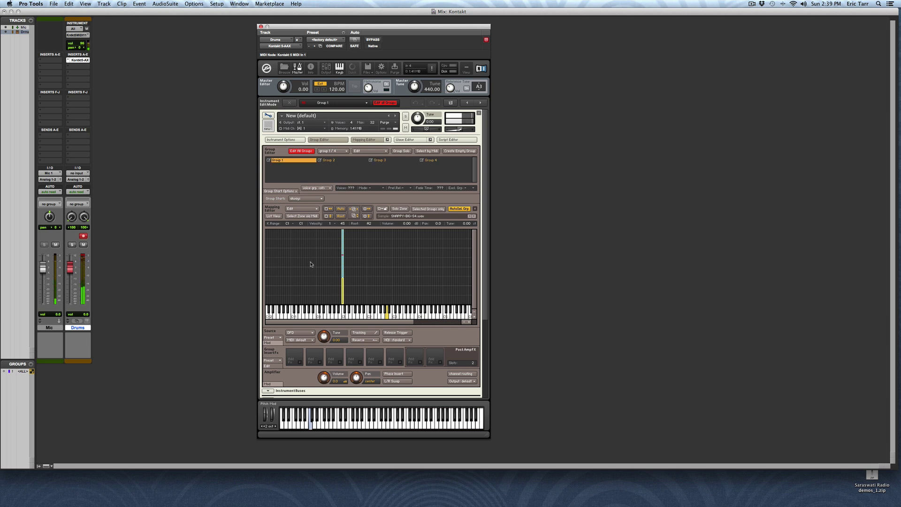
{"action": "double_click", "coordinate": [305, 165]}
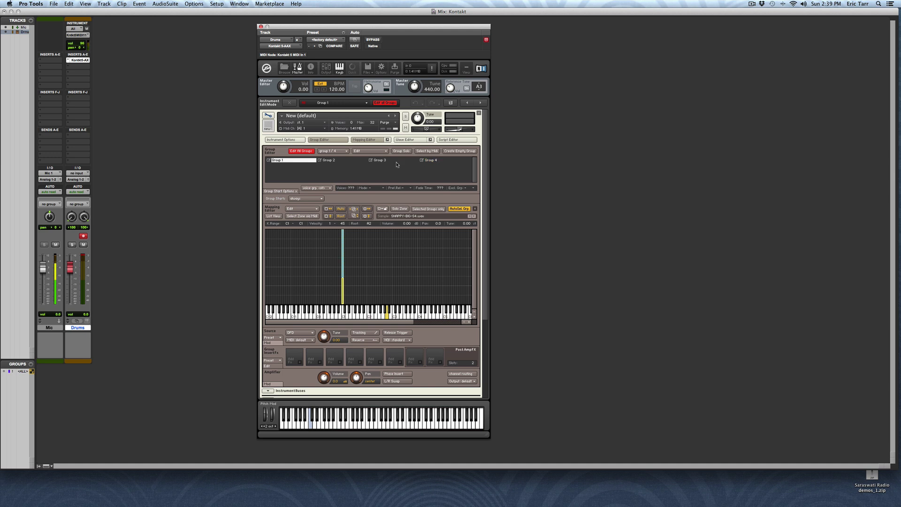
{"action": "key", "text": "Return"}
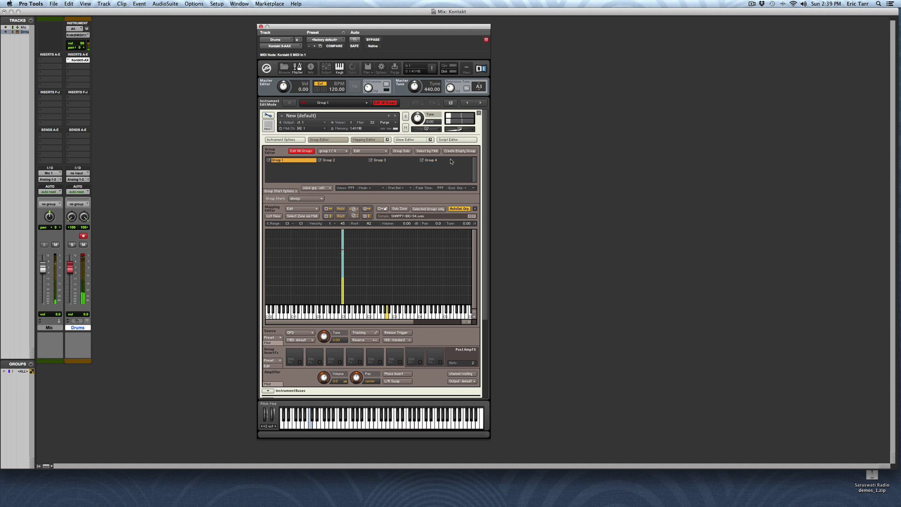
{"action": "key", "text": "Return"}
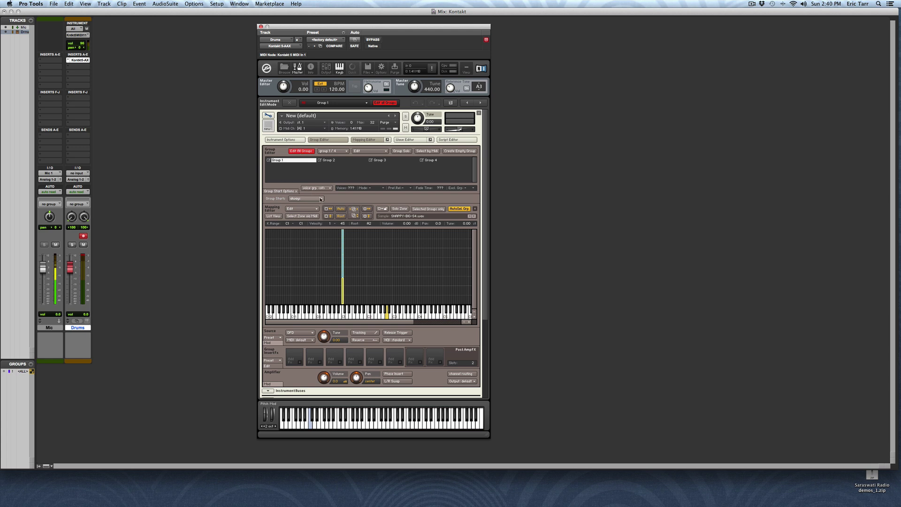
Step: Set Group Starts to cycle random, then check Groups 4 through 1
{"action": "left_click", "coordinate": [321, 199]}
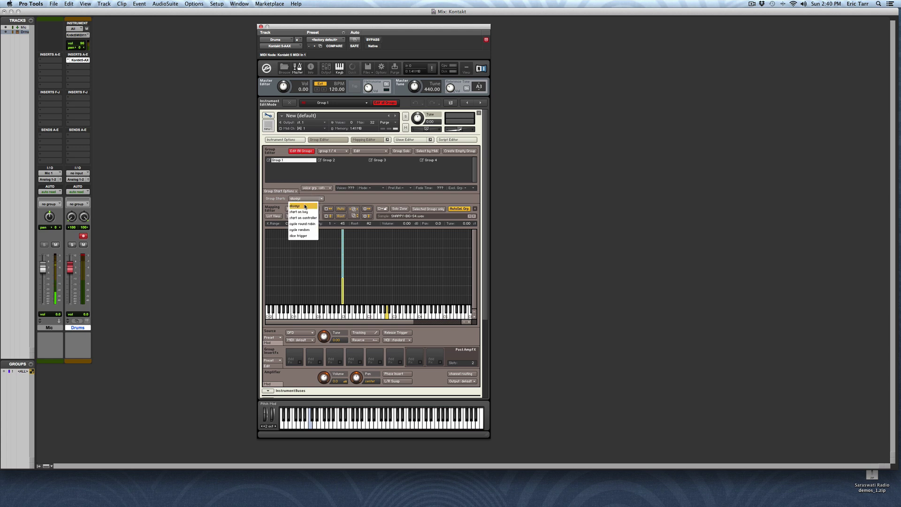
{"action": "left_click", "coordinate": [303, 230]}
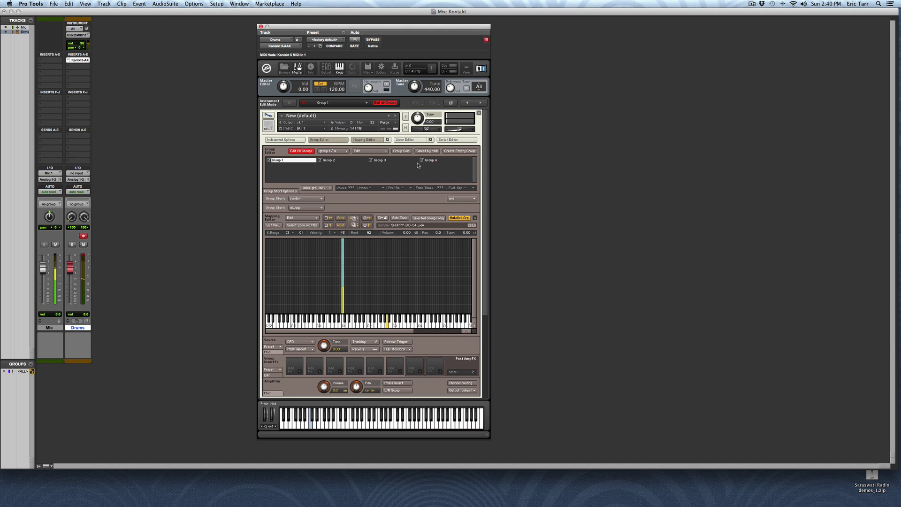
{"action": "left_click", "coordinate": [433, 161]}
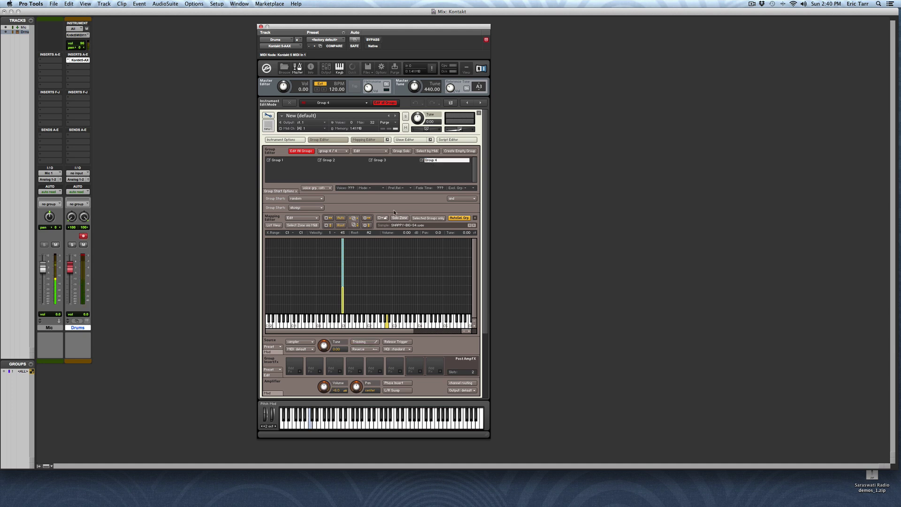
{"action": "left_click", "coordinate": [391, 160]}
{"action": "left_click", "coordinate": [329, 161]}
{"action": "left_click", "coordinate": [295, 162]}
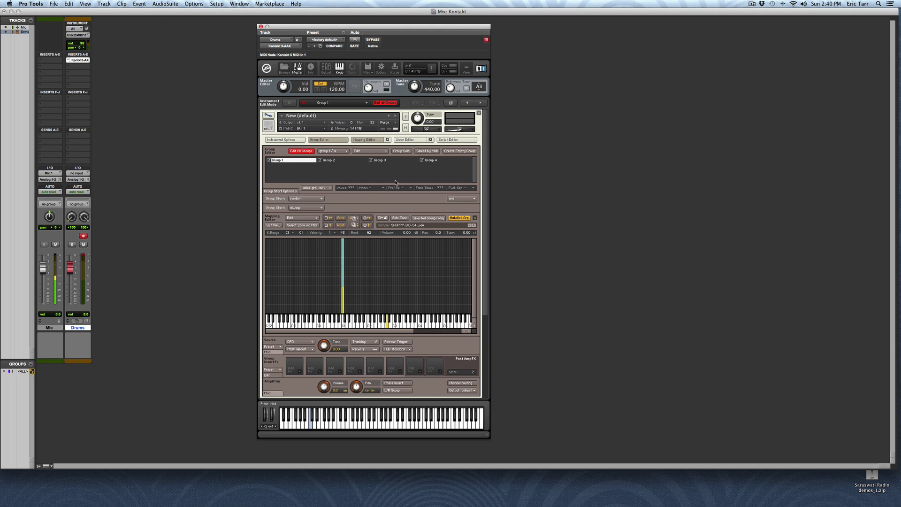
{"action": "key", "text": "Return"}
{"action": "left_click", "coordinate": [311, 424]}
{"action": "left_click", "coordinate": [311, 425]}
{"action": "left_click", "coordinate": [310, 425]}
{"action": "left_click", "coordinate": [311, 424]}
{"action": "left_click", "coordinate": [311, 422]}
{"action": "left_click", "coordinate": [310, 419]}
{"action": "left_click", "coordinate": [311, 416]}
{"action": "left_click", "coordinate": [311, 414]}
{"action": "left_click", "coordinate": [311, 413]}
{"action": "left_click", "coordinate": [310, 412]}
{"action": "left_click", "coordinate": [310, 411]}
{"action": "left_click", "coordinate": [310, 412]}
Step: Turn off Edit All Groups and set Groups 1 and 2 to start in cycle round robin
{"action": "left_click", "coordinate": [305, 151]}
{"action": "left_click", "coordinate": [319, 200]}
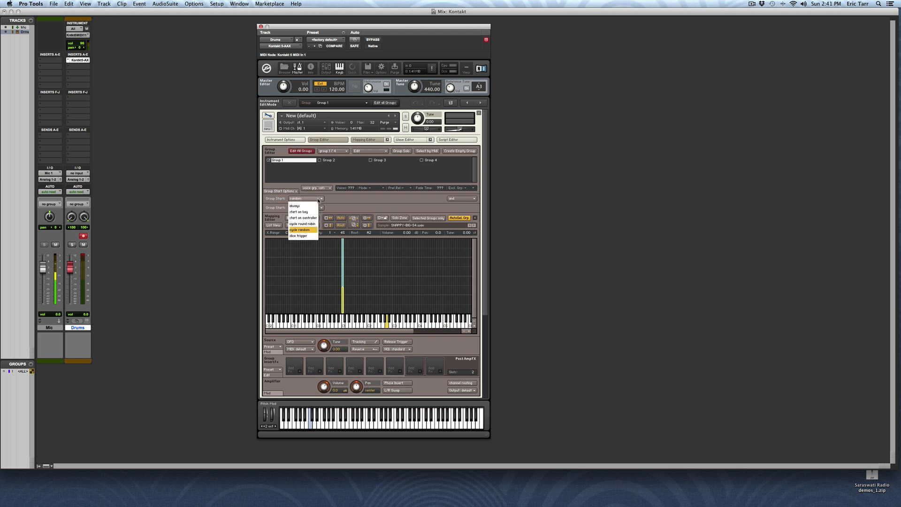
{"action": "left_click", "coordinate": [311, 224]}
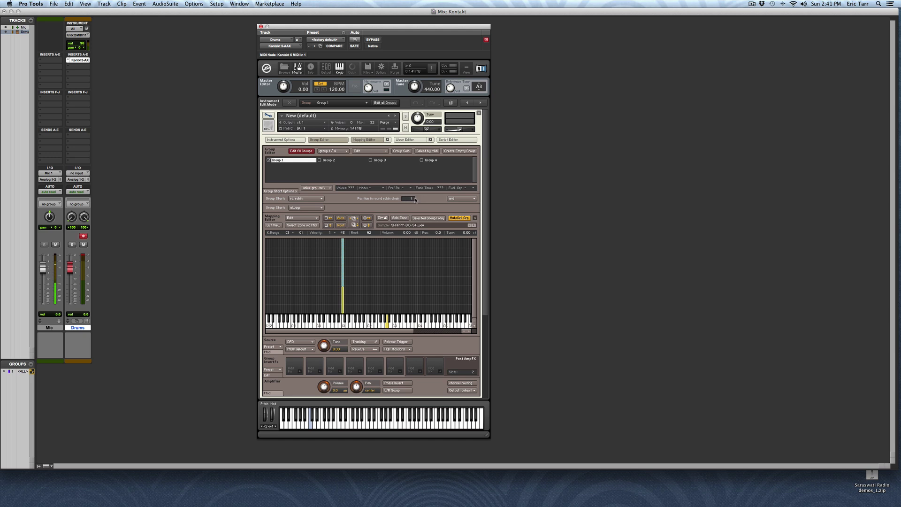
{"action": "left_click", "coordinate": [336, 161]}
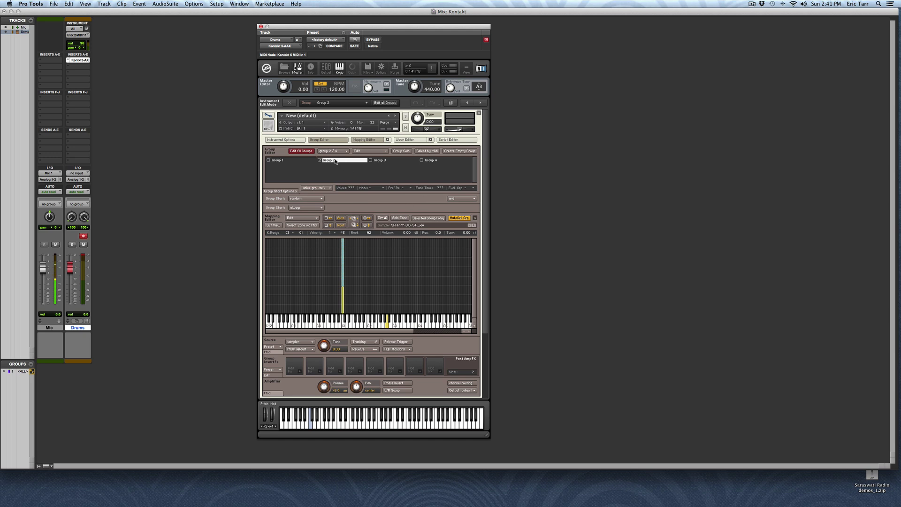
{"action": "left_click", "coordinate": [313, 198]}
{"action": "left_click", "coordinate": [309, 224]}
Step: Set Group 3 to cycle round robin at chain position 3
{"action": "left_click", "coordinate": [385, 161]}
{"action": "left_click", "coordinate": [322, 197]}
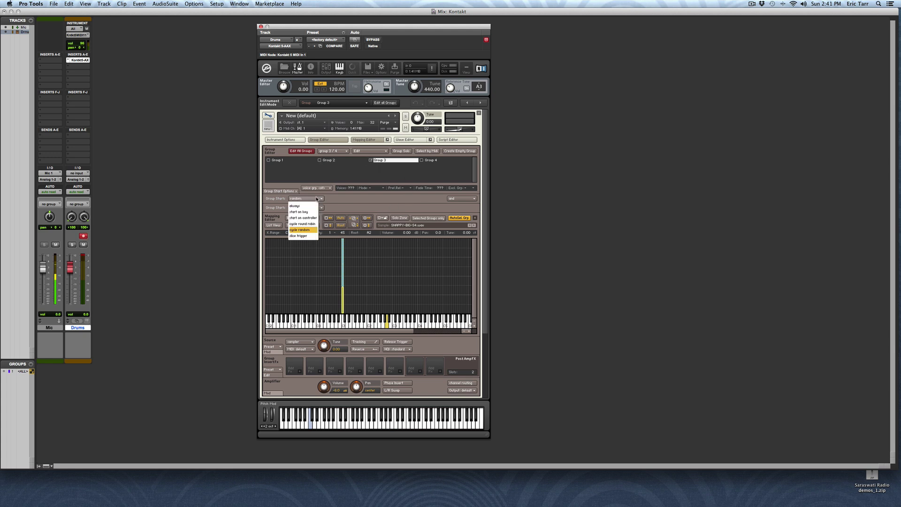
{"action": "left_click", "coordinate": [312, 225]}
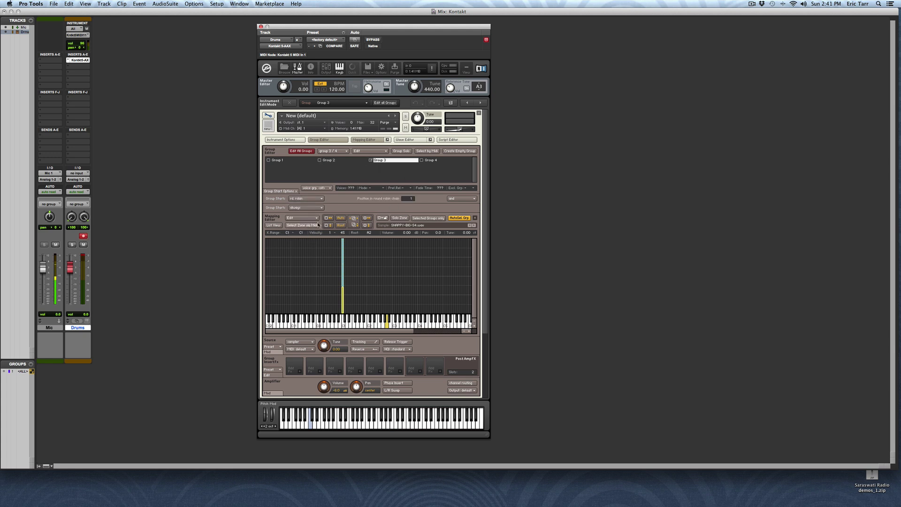
{"action": "left_click_drag", "start_coordinate": [411, 198], "coordinate": [413, 197]}
Step: Set Group 4 to cycle round robin at chain position 4
{"action": "left_click", "coordinate": [430, 161]}
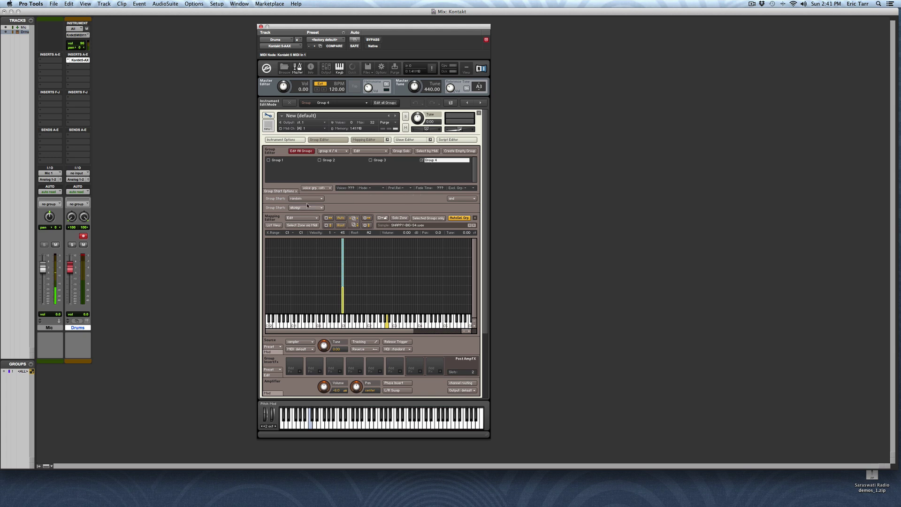
{"action": "left_click", "coordinate": [321, 198]}
{"action": "left_click", "coordinate": [302, 224]}
{"action": "left_click_drag", "start_coordinate": [409, 191], "coordinate": [407, 194]}
{"action": "scroll", "coordinate": [362, 173], "scroll_direction": "down", "scroll_amount": 2}
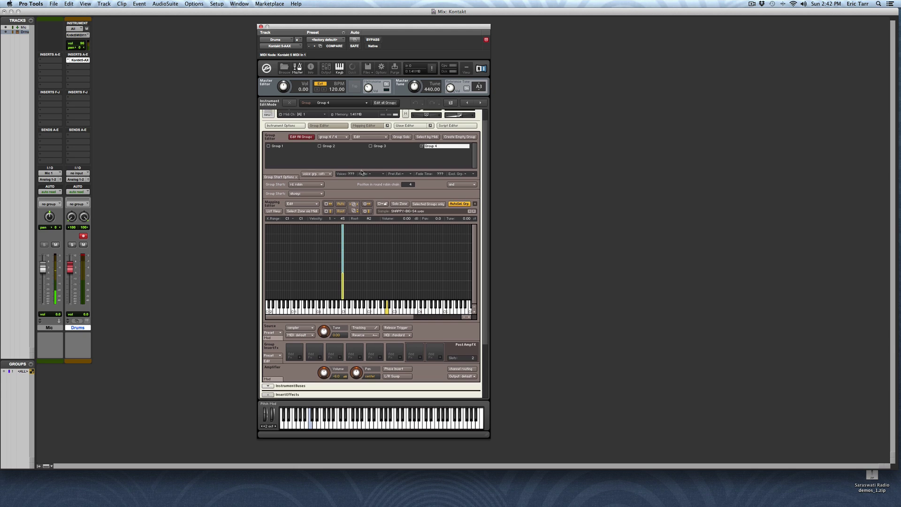
Step: Hide the Mapping Editor, reopen the Group Editor, and turn on Edit All Groups
{"action": "scroll", "coordinate": [361, 172], "scroll_direction": "down", "scroll_amount": 5}
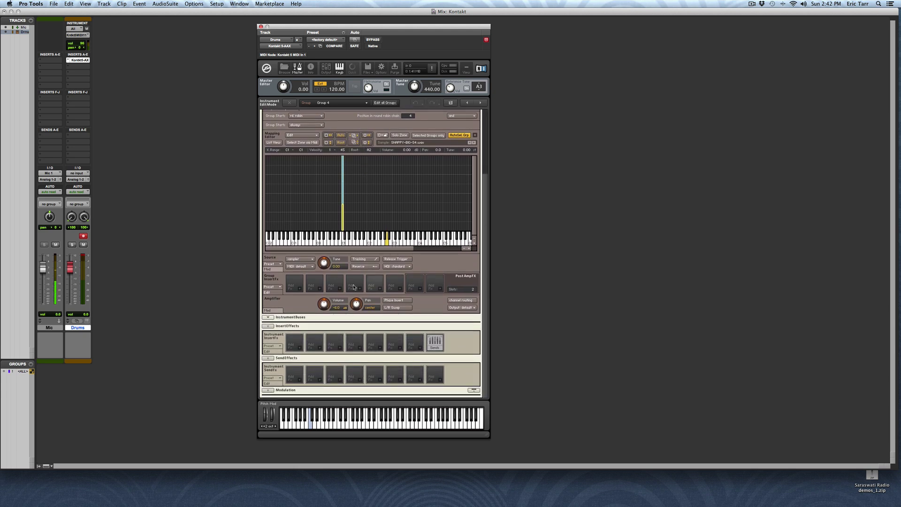
{"action": "scroll", "coordinate": [301, 198], "scroll_direction": "up", "scroll_amount": 7}
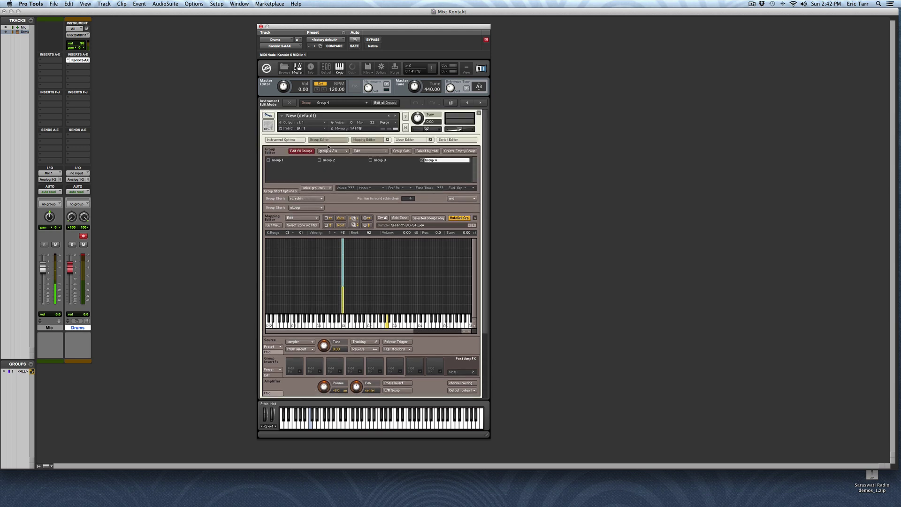
{"action": "left_click", "coordinate": [329, 140]}
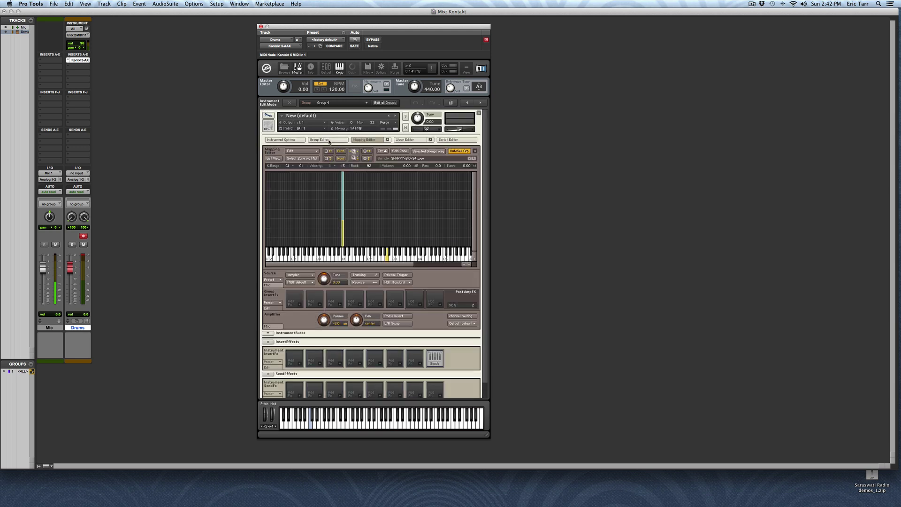
{"action": "left_click", "coordinate": [368, 140]}
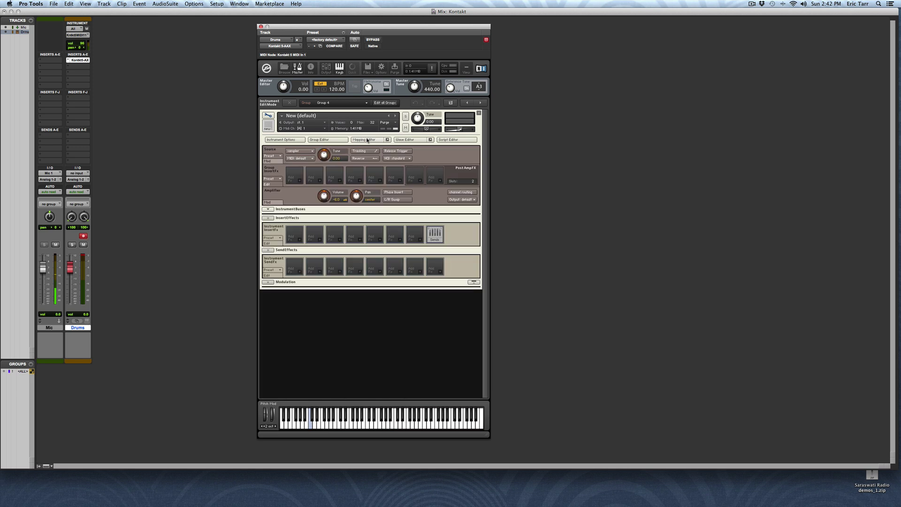
{"action": "left_click", "coordinate": [336, 140]}
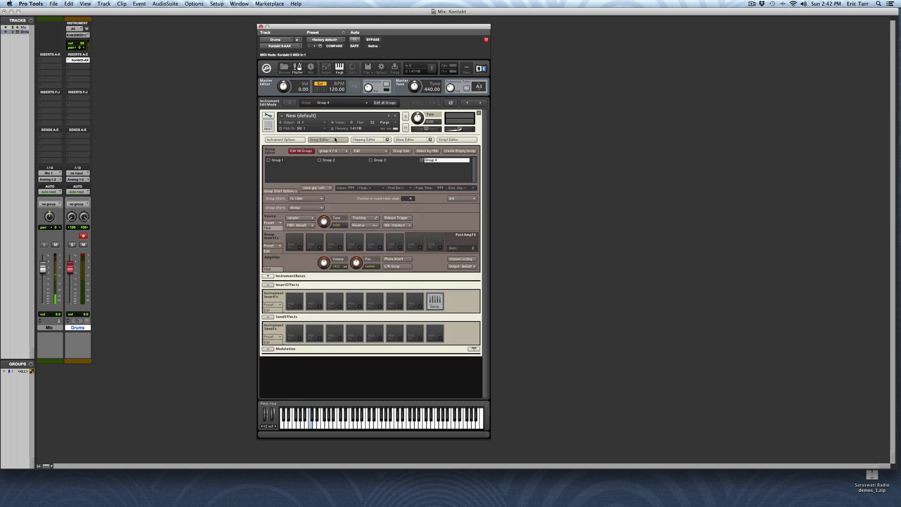
{"action": "left_click", "coordinate": [300, 150]}
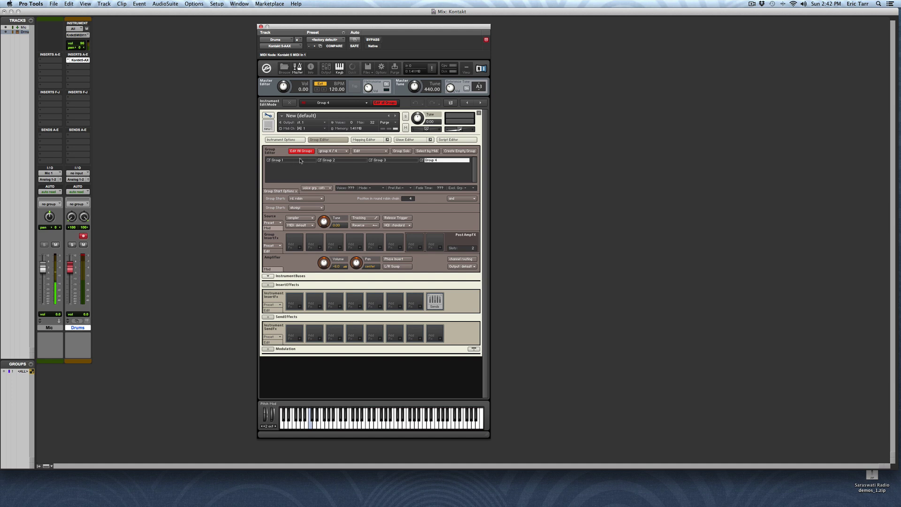
Step: Add an AHDSR envelope modulator to the amplifier volume
{"action": "left_click", "coordinate": [271, 271]}
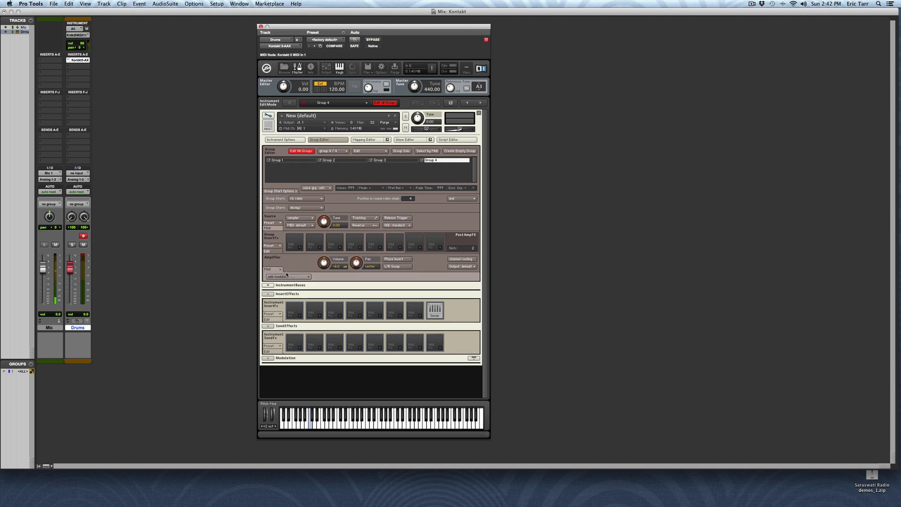
{"action": "left_click", "coordinate": [302, 277]}
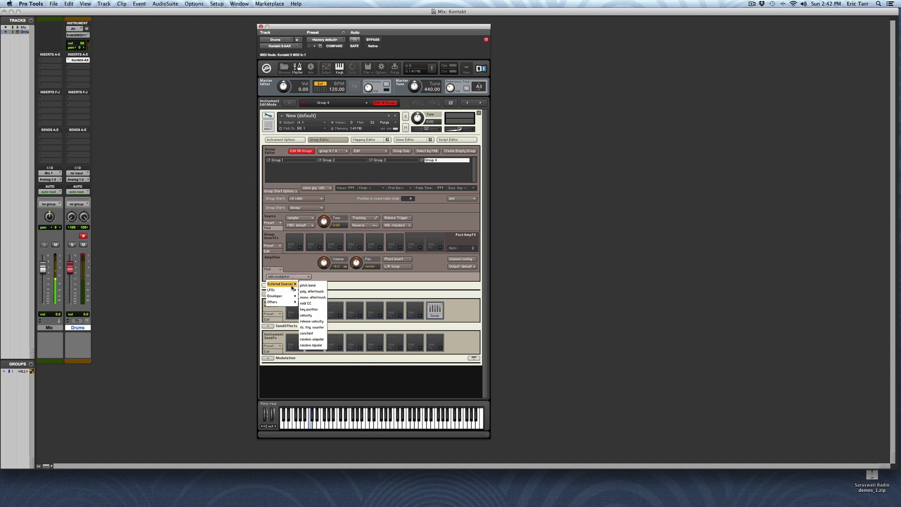
{"action": "left_click", "coordinate": [305, 298]}
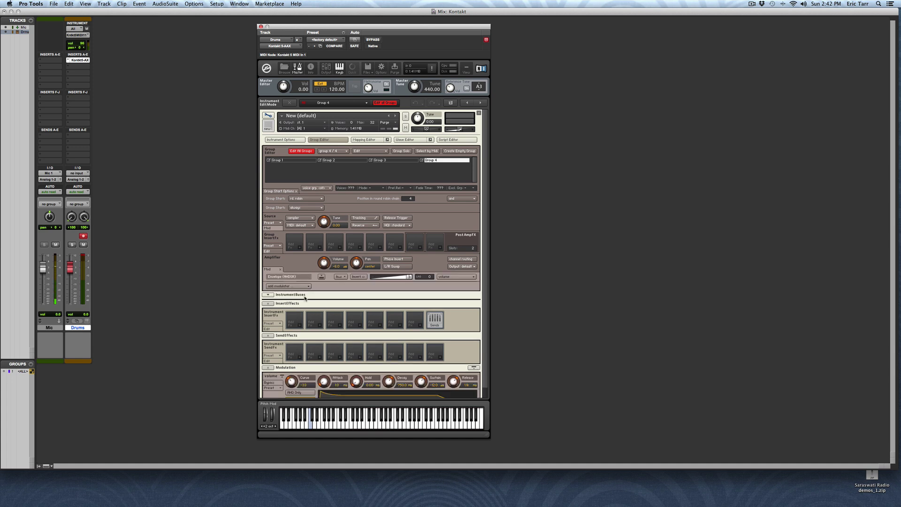
{"action": "scroll", "coordinate": [327, 256], "scroll_direction": "down", "scroll_amount": 1}
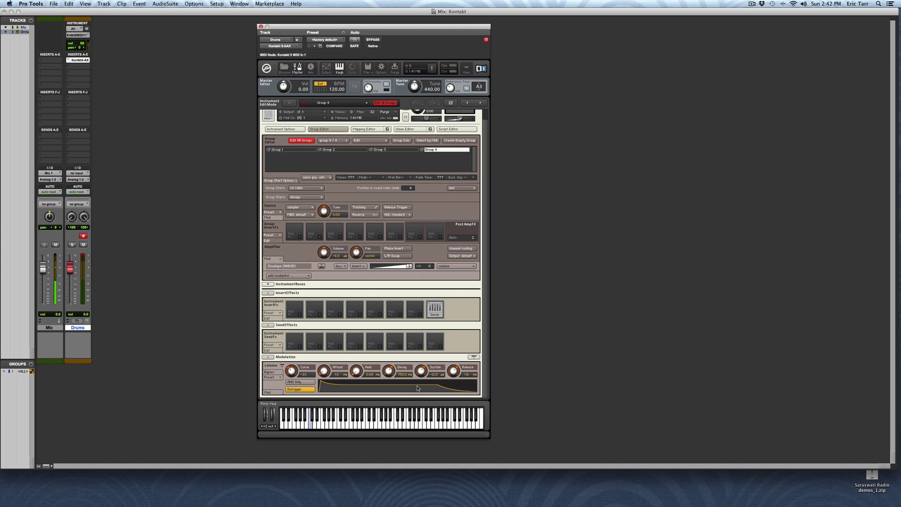
Step: Play the snare repeatedly to hear the round-robin cycle
{"action": "left_click", "coordinate": [310, 426]}
{"action": "left_click", "coordinate": [310, 426]}
{"action": "left_click", "coordinate": [310, 425]}
{"action": "left_click", "coordinate": [310, 424]}
{"action": "left_click", "coordinate": [312, 418]}
{"action": "left_click", "coordinate": [312, 418]}
{"action": "left_click", "coordinate": [313, 419]}
{"action": "left_click", "coordinate": [312, 418]}
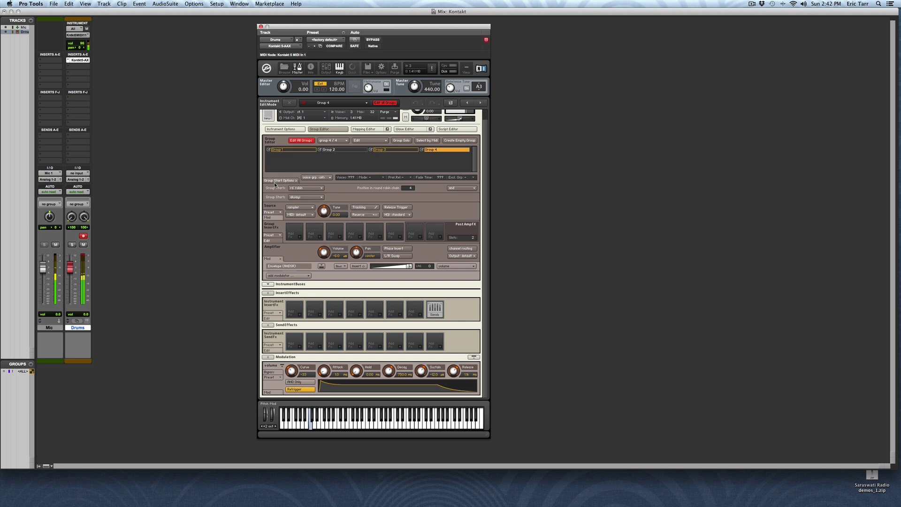
Step: In Group 1, delete the second envelope and set curve -19 and release 25.0k
{"action": "left_click", "coordinate": [291, 150]}
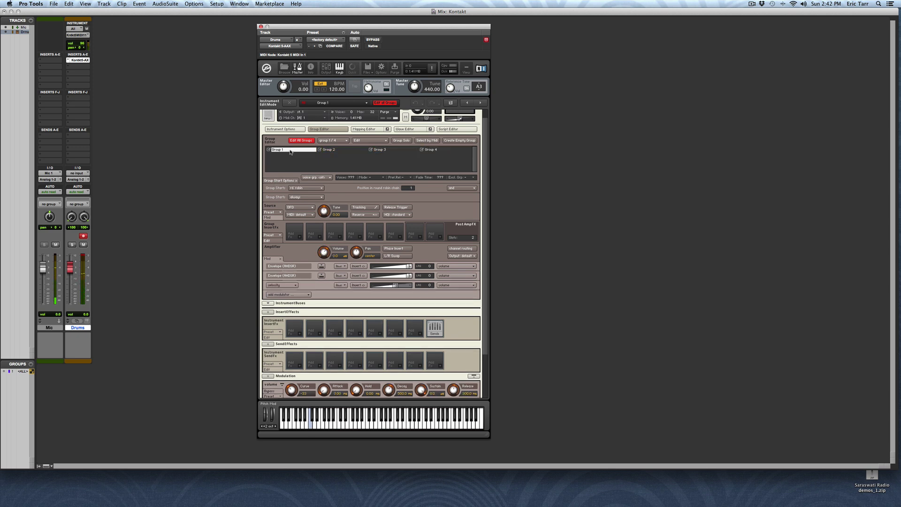
{"action": "scroll", "coordinate": [389, 293], "scroll_direction": "down", "scroll_amount": 3}
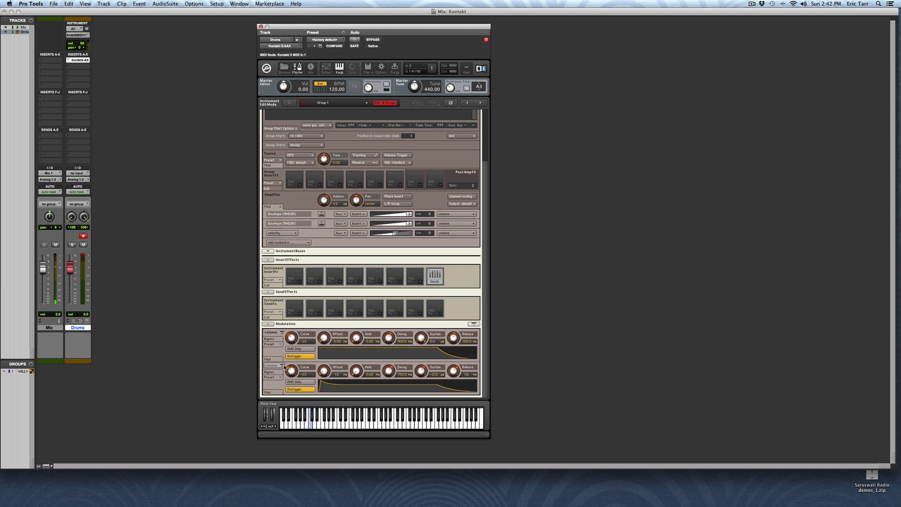
{"action": "left_click", "coordinate": [276, 395]}
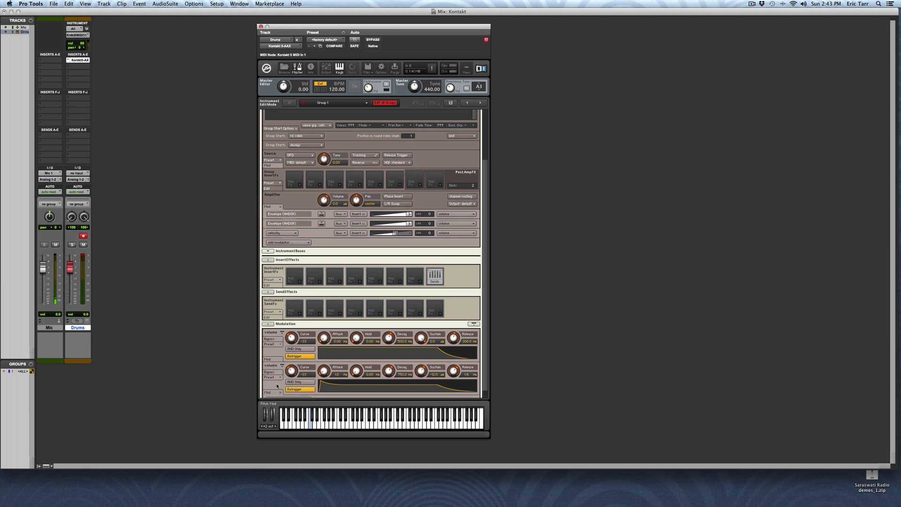
{"action": "left_click", "coordinate": [281, 391]}
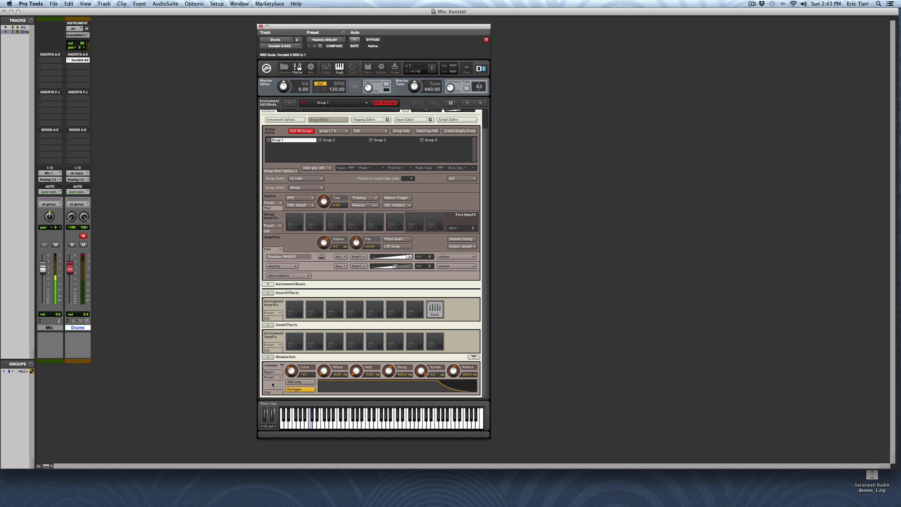
{"action": "left_click_drag", "start_coordinate": [292, 373], "coordinate": [293, 369]}
{"action": "left_click_drag", "start_coordinate": [453, 371], "coordinate": [454, 353]}
Step: Give Group 2 an AHDSR volume envelope with curve -7, decay 0 and sustain 0.0 dB
{"action": "left_click", "coordinate": [328, 140]}
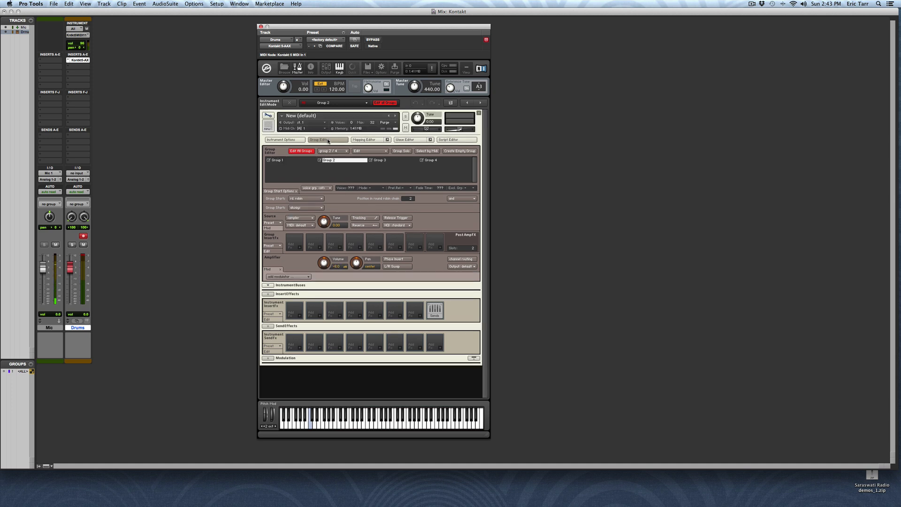
{"action": "left_click", "coordinate": [284, 276]}
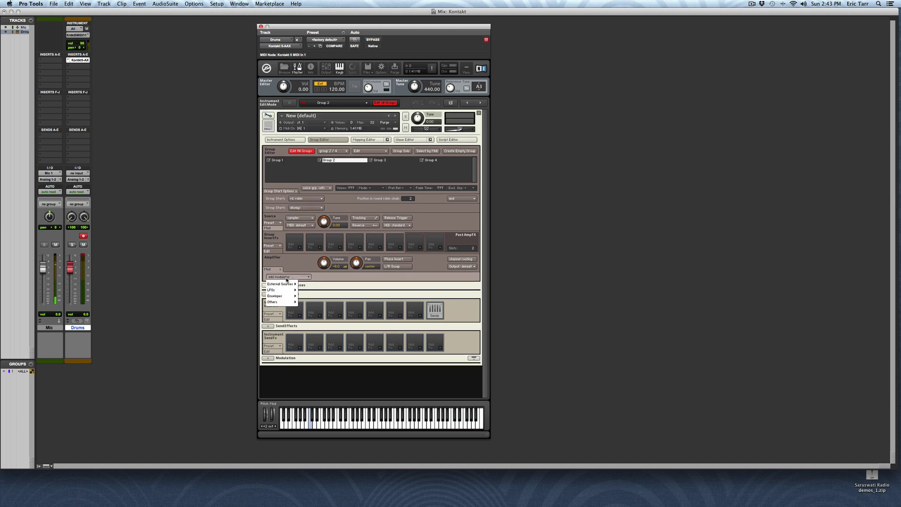
{"action": "mouse_move", "coordinate": [284, 297]}
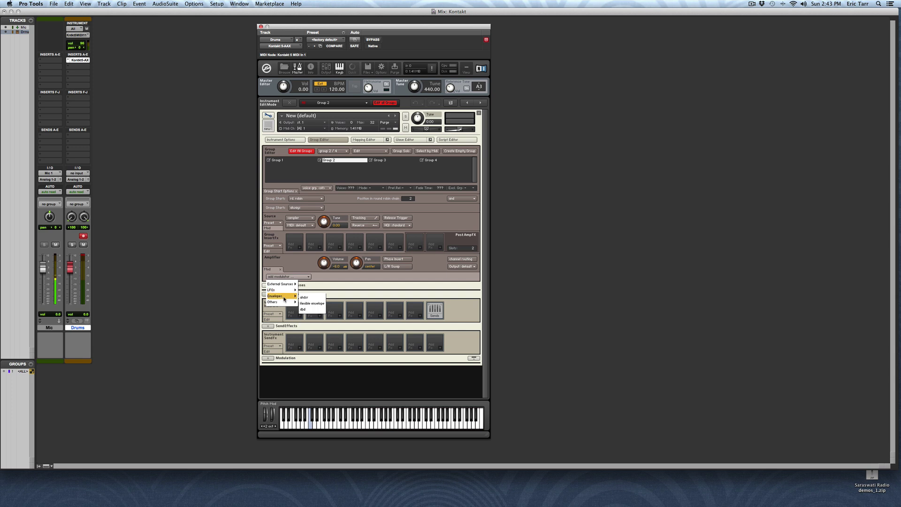
{"action": "left_click", "coordinate": [313, 298]}
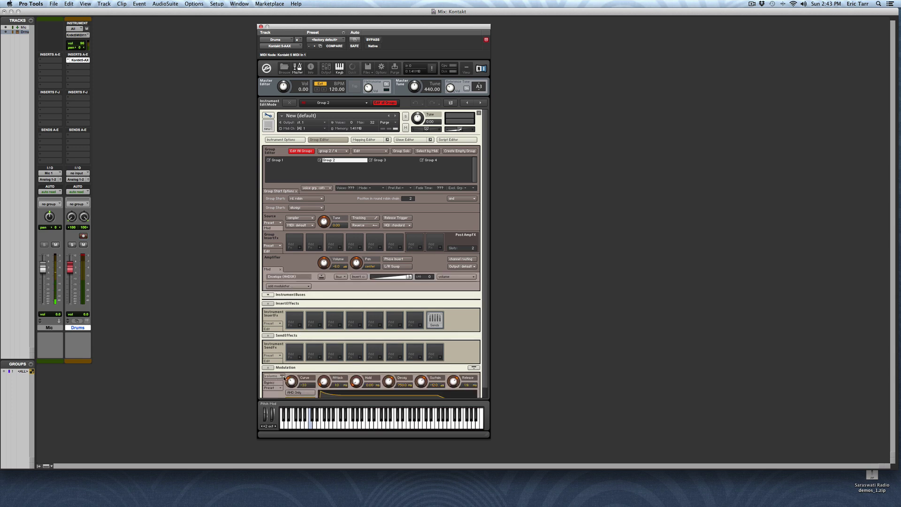
{"action": "left_click_drag", "start_coordinate": [289, 381], "coordinate": [324, 393]}
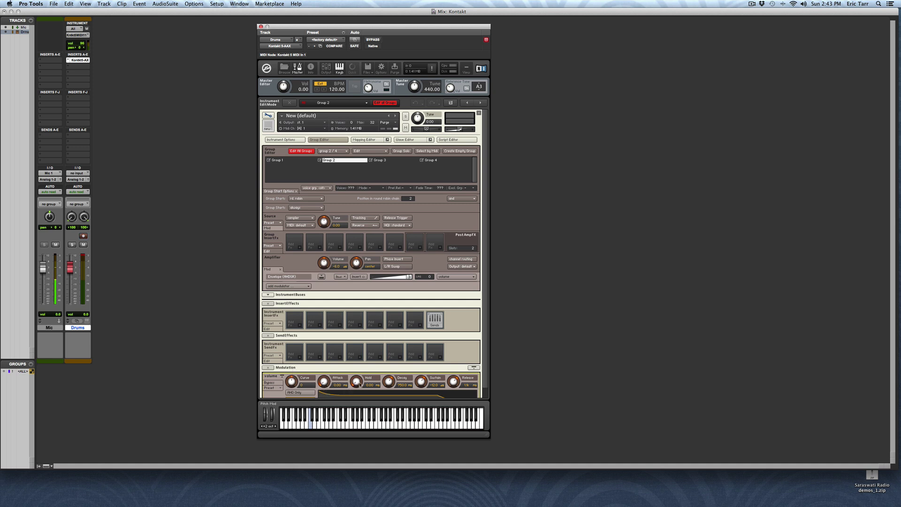
{"action": "left_click_drag", "start_coordinate": [388, 381], "coordinate": [391, 477]}
{"action": "left_click_drag", "start_coordinate": [421, 382], "coordinate": [409, 490]}
{"action": "left_click_drag", "start_coordinate": [422, 382], "coordinate": [459, 366]}
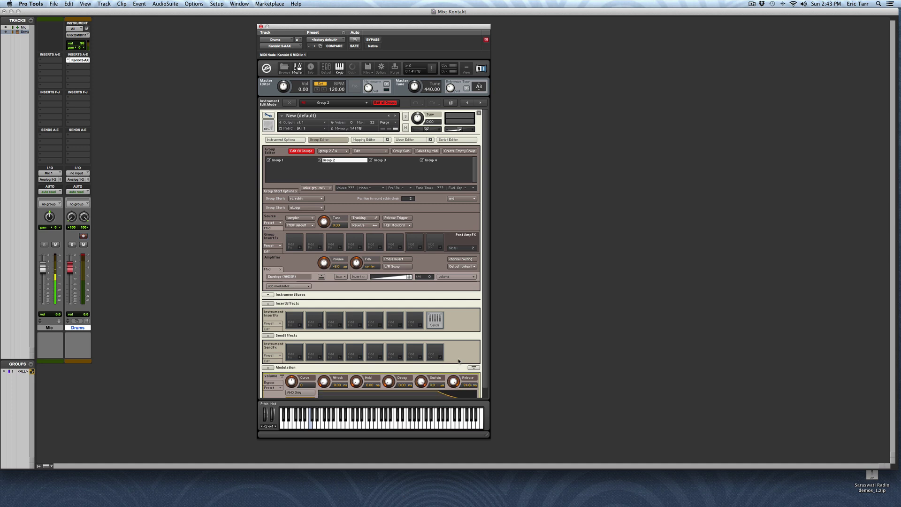
Step: Lower Group 4's envelope release to 5.3k, then return to Group 1
{"action": "left_click", "coordinate": [386, 161]}
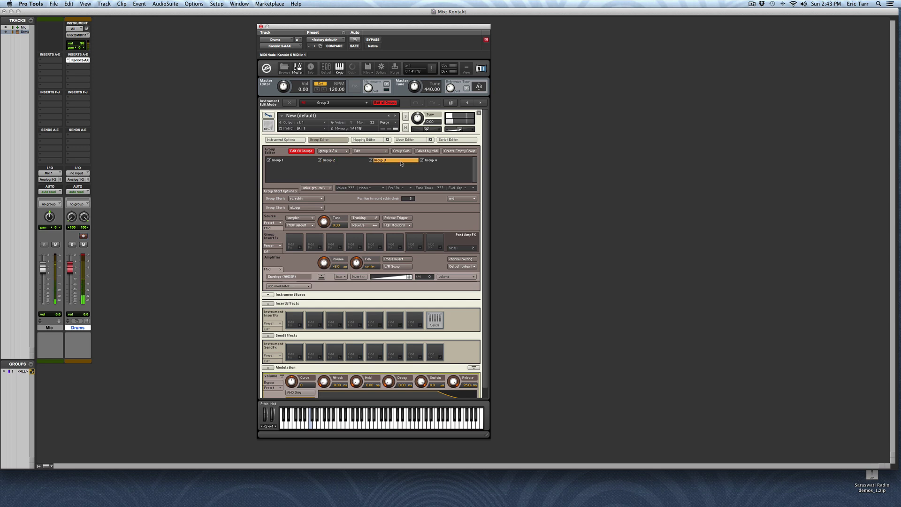
{"action": "left_click", "coordinate": [430, 161]}
{"action": "left_click_drag", "start_coordinate": [453, 382], "coordinate": [452, 396]}
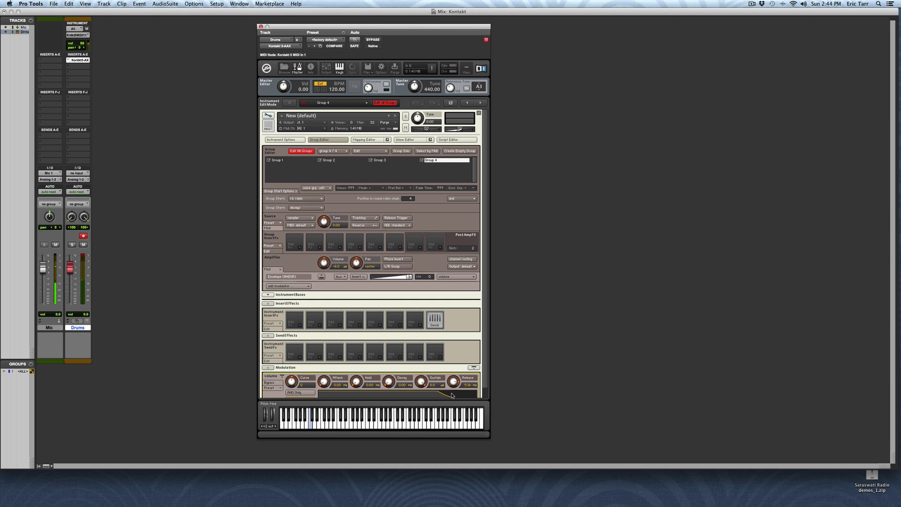
{"action": "left_click", "coordinate": [277, 160]}
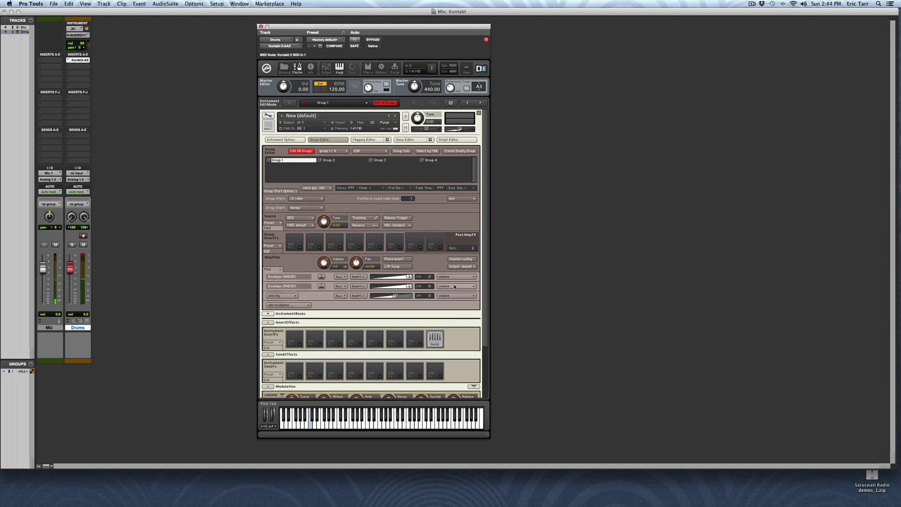
Step: Remove Group 1's upper volume envelope
{"action": "scroll", "coordinate": [482, 321], "scroll_direction": "down", "scroll_amount": 3}
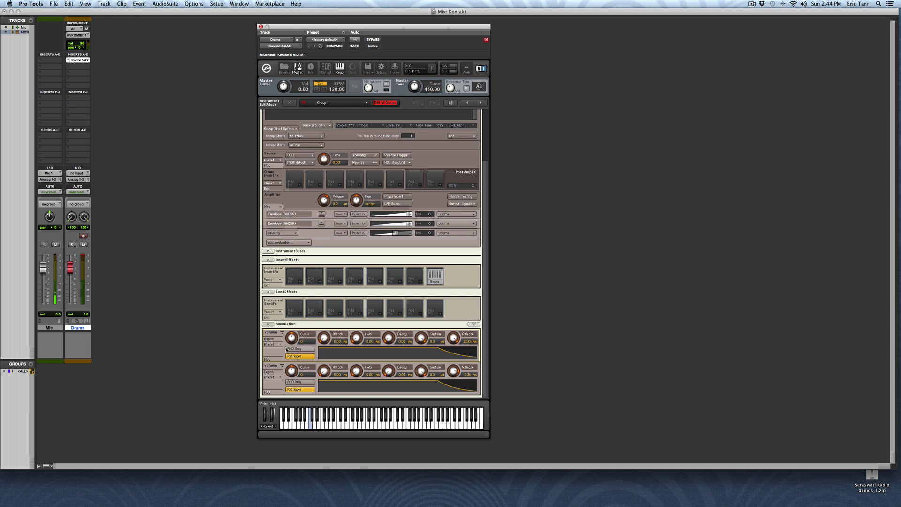
{"action": "right_click", "coordinate": [278, 352]}
{"action": "left_click", "coordinate": [281, 356]}
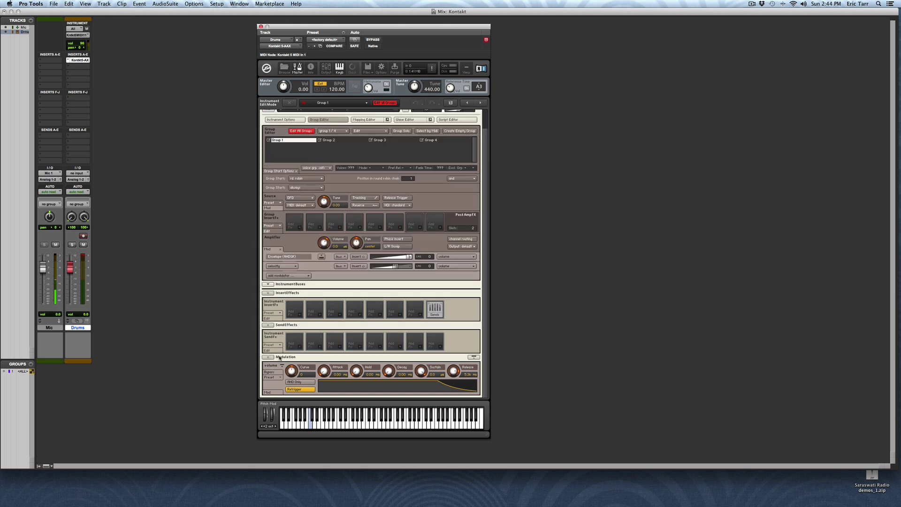
Step: Close the Group Editor and exit instrument edit mode back to the rack
{"action": "scroll", "coordinate": [453, 372], "scroll_direction": "down", "scroll_amount": 3}
{"action": "scroll", "coordinate": [454, 372], "scroll_direction": "down", "scroll_amount": 4}
{"action": "scroll", "coordinate": [453, 371], "scroll_direction": "up", "scroll_amount": 2}
{"action": "scroll", "coordinate": [415, 267], "scroll_direction": "up", "scroll_amount": 1}
{"action": "left_click", "coordinate": [330, 139]}
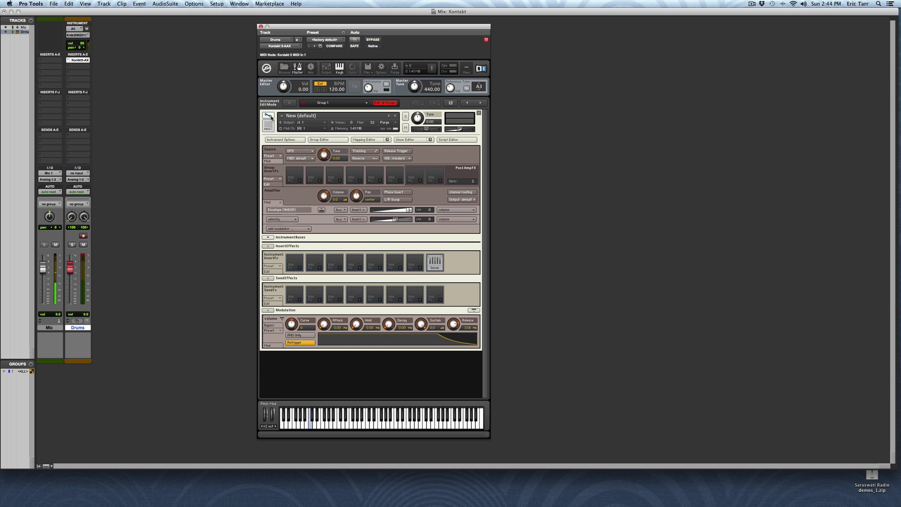
{"action": "left_click", "coordinate": [270, 117]}
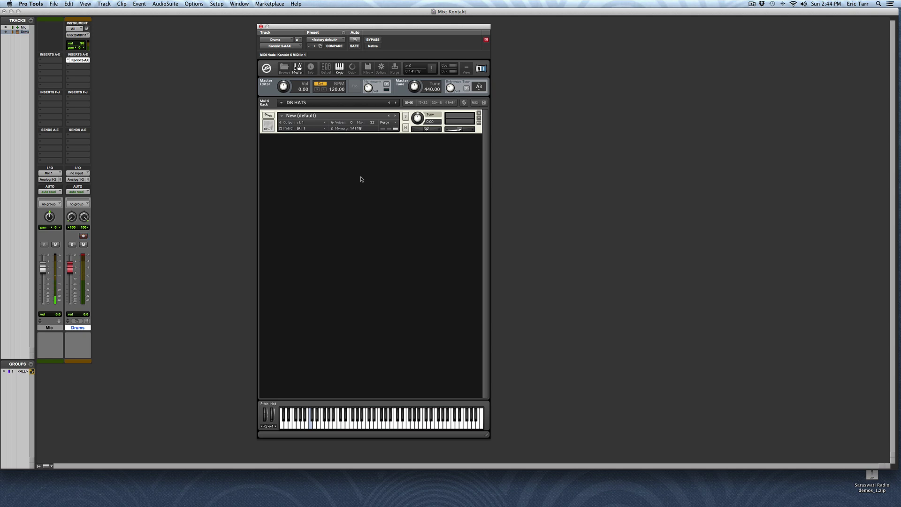
Step: Rename the instrument to 'Snappy'
{"action": "double_click", "coordinate": [313, 115]}
{"action": "key", "text": "super+a"}
{"action": "type", "text": "Snar"}
{"action": "left_click_drag", "start_coordinate": [301, 116], "coordinate": [281, 117]}
{"action": "type", "text": "Snapp"}
Step: Start saving Snappy with Files > Save as
{"action": "left_click", "coordinate": [369, 69]}
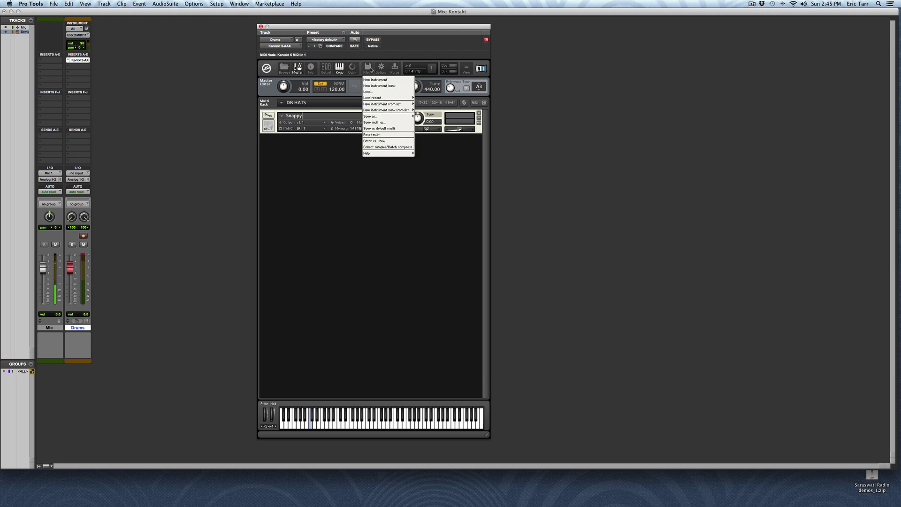
{"action": "mouse_move", "coordinate": [381, 117]}
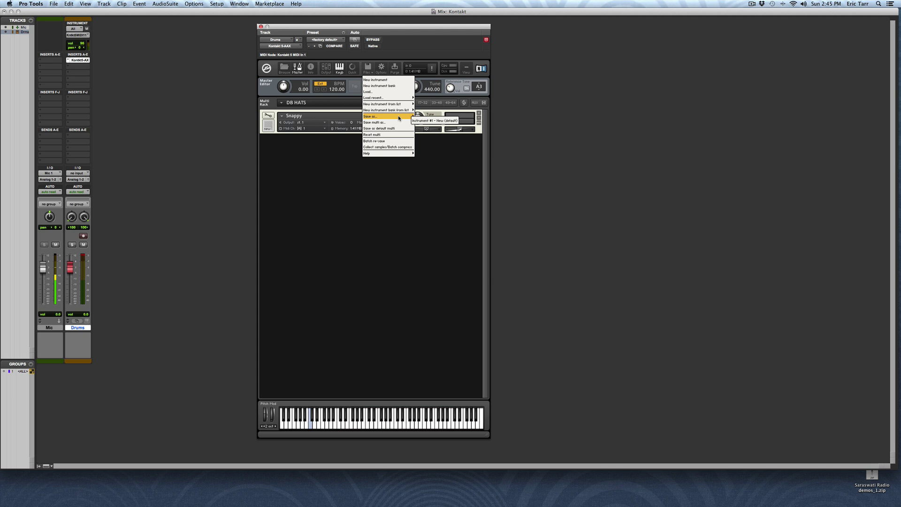
{"action": "left_click", "coordinate": [280, 214]}
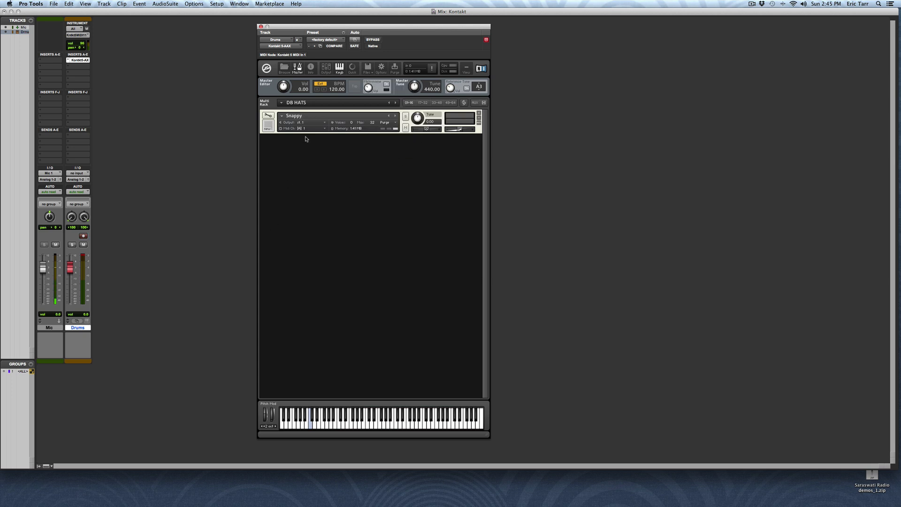
{"action": "key", "text": "shift+r"}
{"action": "left_click", "coordinate": [370, 71]}
{"action": "mouse_move", "coordinate": [376, 119]}
{"action": "left_click", "coordinate": [430, 119]}
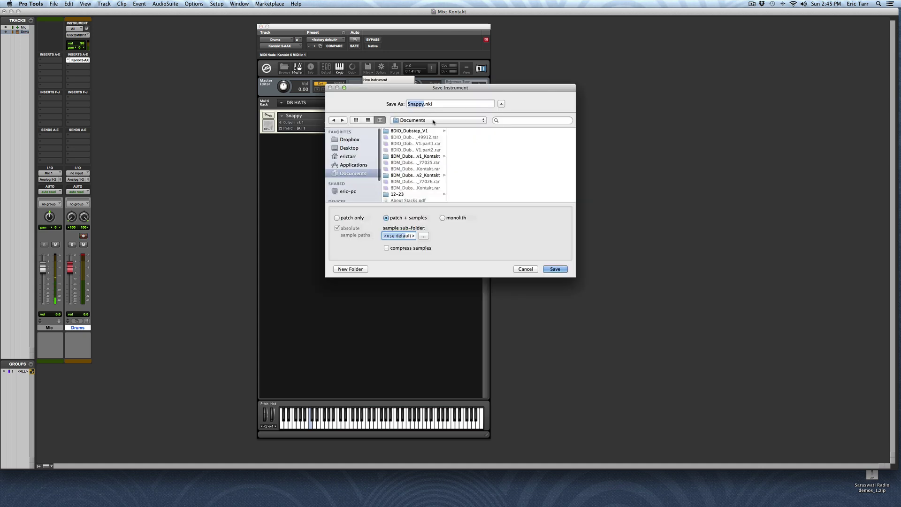
{"action": "scroll", "coordinate": [404, 180], "scroll_direction": "down", "scroll_amount": 5}
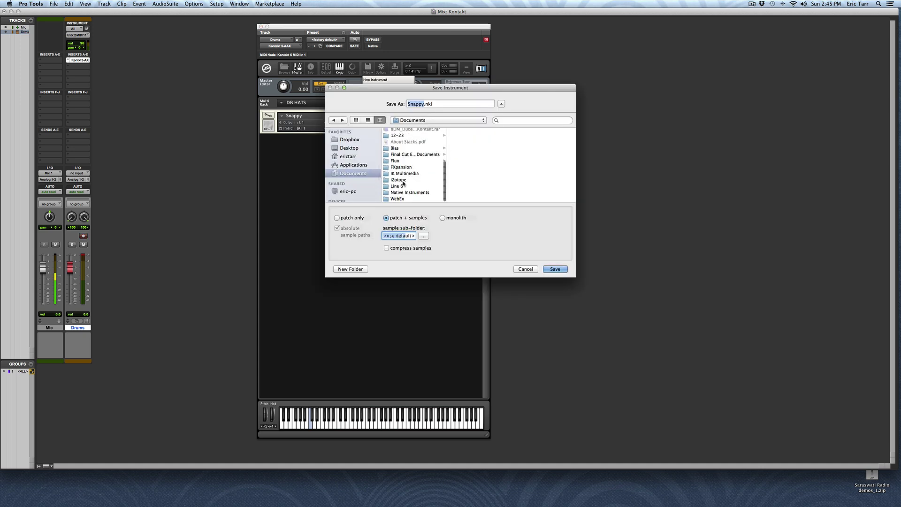
{"action": "scroll", "coordinate": [367, 161], "scroll_direction": "down", "scroll_amount": 3}
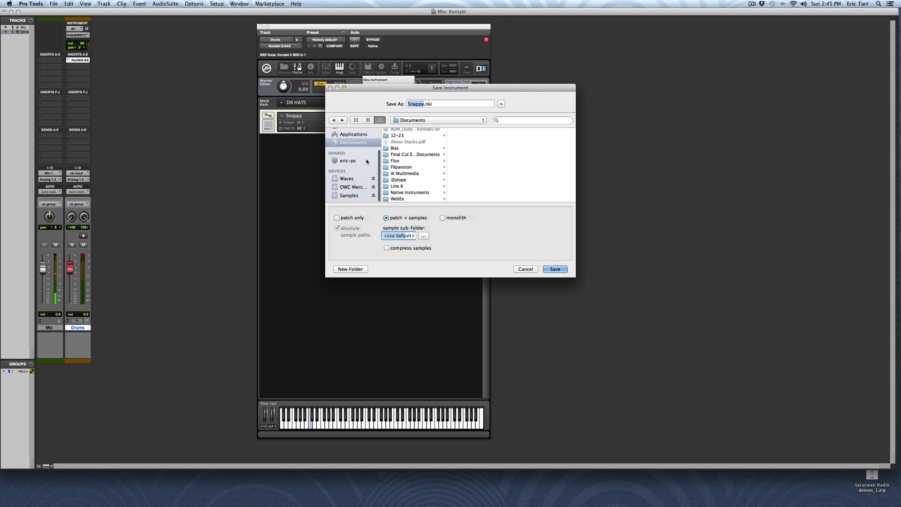
Step: Browse the Samples drive to the THAT SOUND artist folder as the save location
{"action": "left_click", "coordinate": [349, 197]}
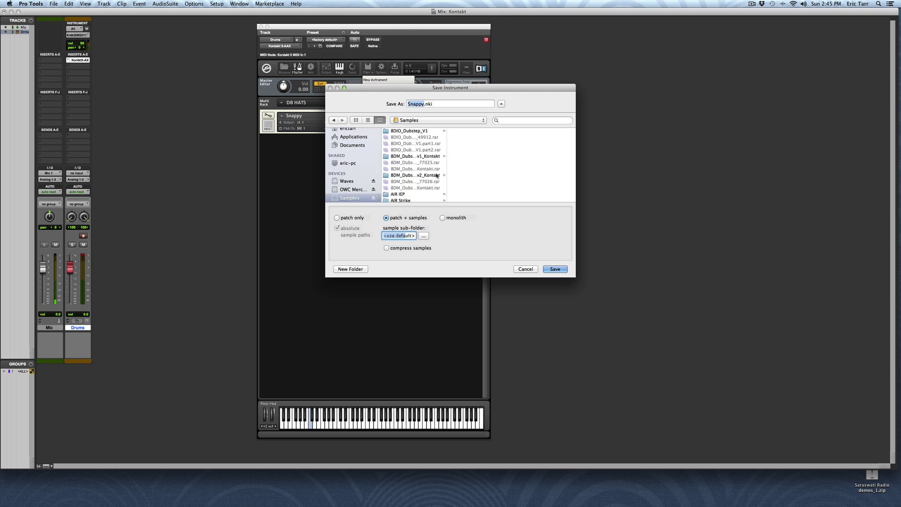
{"action": "scroll", "coordinate": [437, 177], "scroll_direction": "down", "scroll_amount": 10}
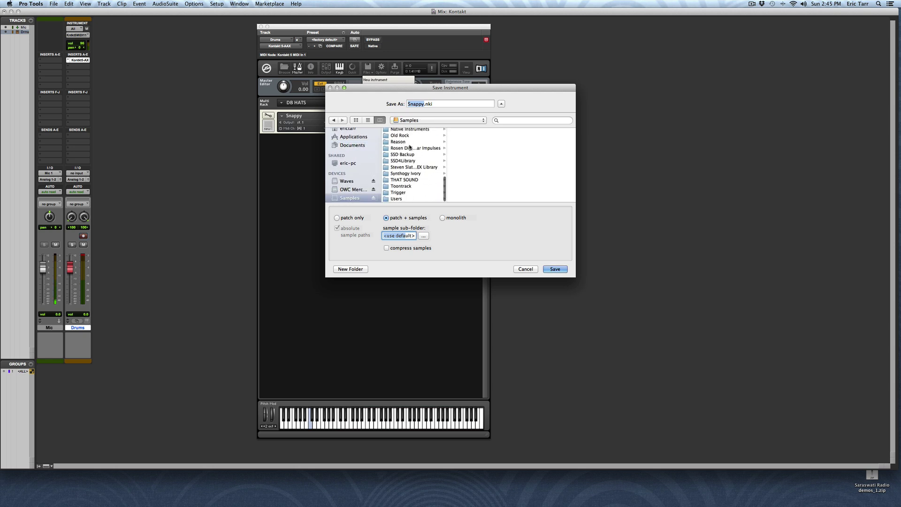
{"action": "left_click", "coordinate": [416, 180]}
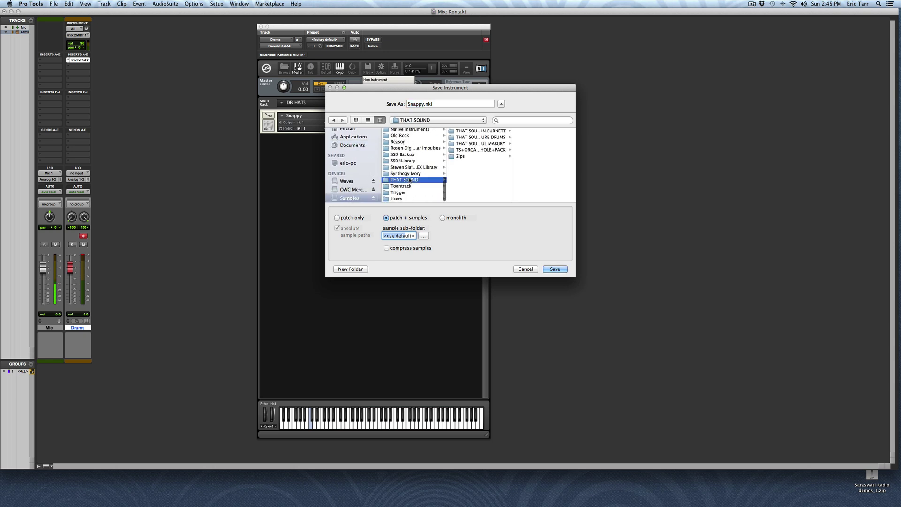
{"action": "left_click", "coordinate": [497, 144]}
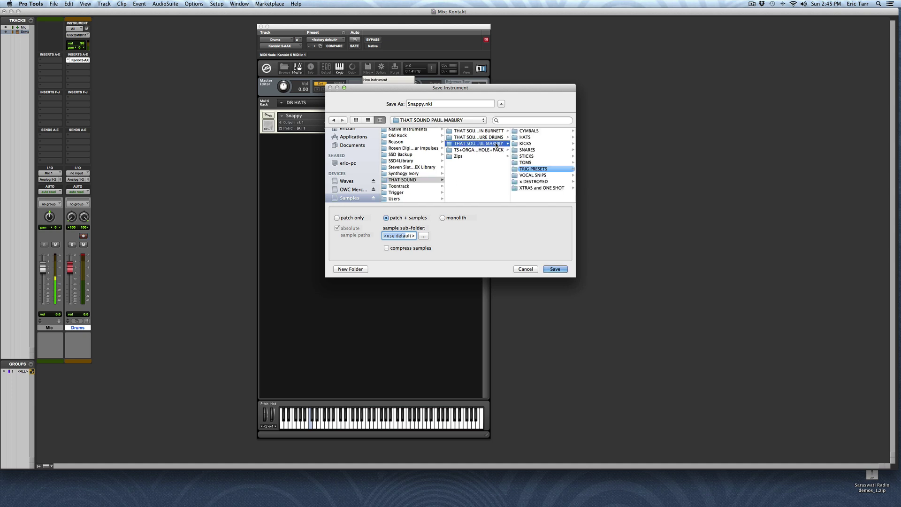
Step: Create a 'Kontakt Presets' folder there and save Snappy with its samples
{"action": "left_click", "coordinate": [351, 269]}
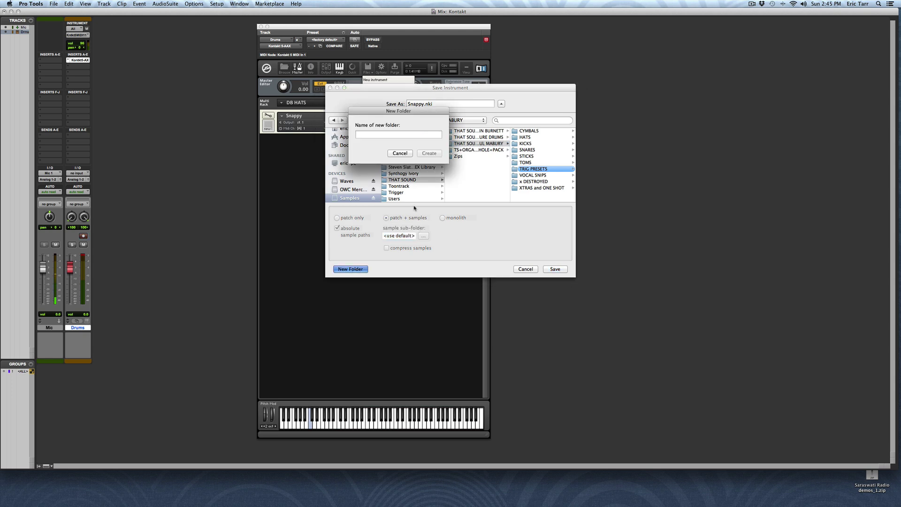
{"action": "type", "text": "Kontakt Presets"}
{"action": "key", "text": "Return"}
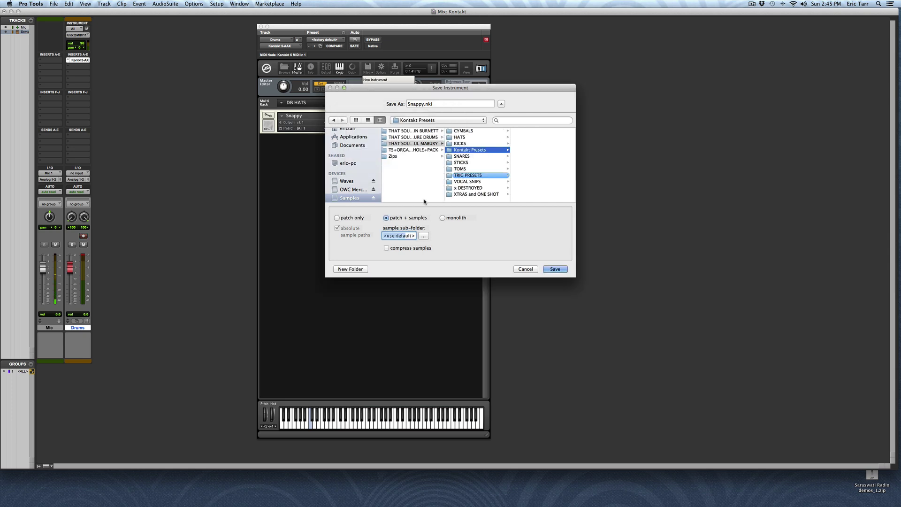
{"action": "left_click", "coordinate": [555, 269]}
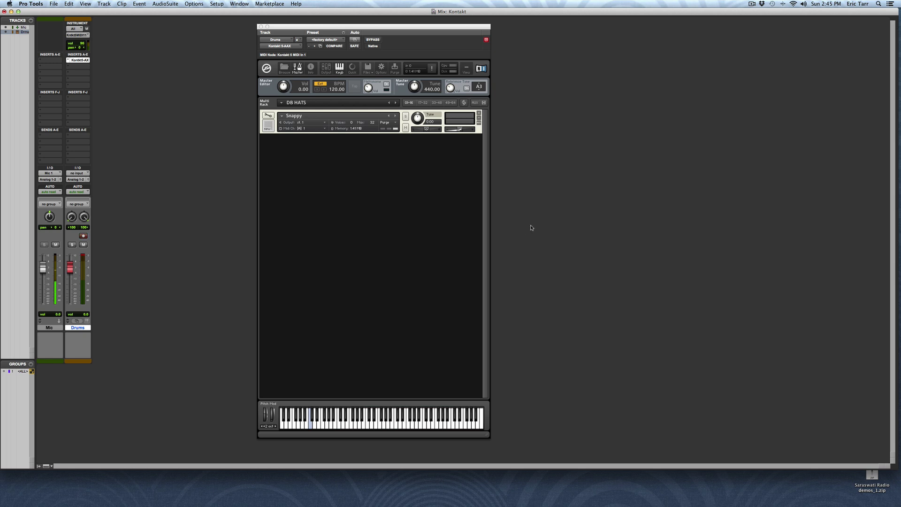
Step: In Finder, go back from SNARES to the THAT SOUND artist folder
{"action": "key", "text": "super+Tab"}
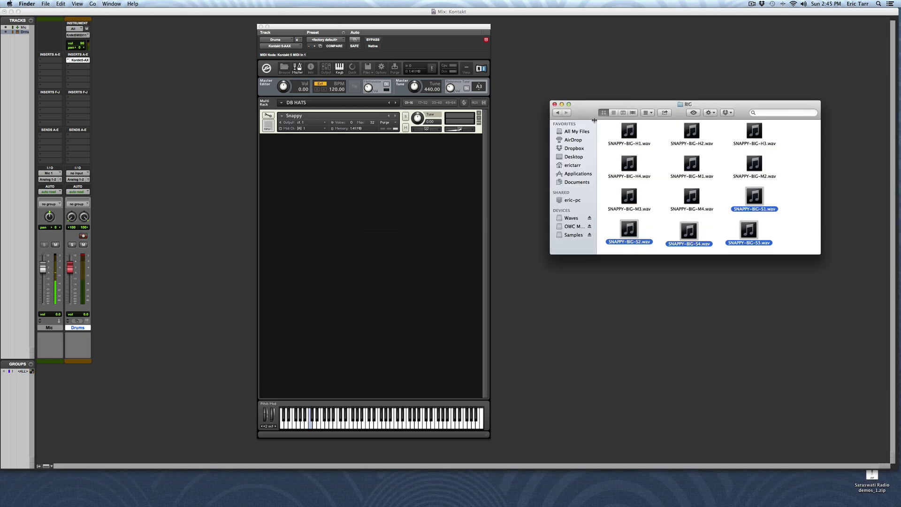
{"action": "left_click", "coordinate": [557, 113]}
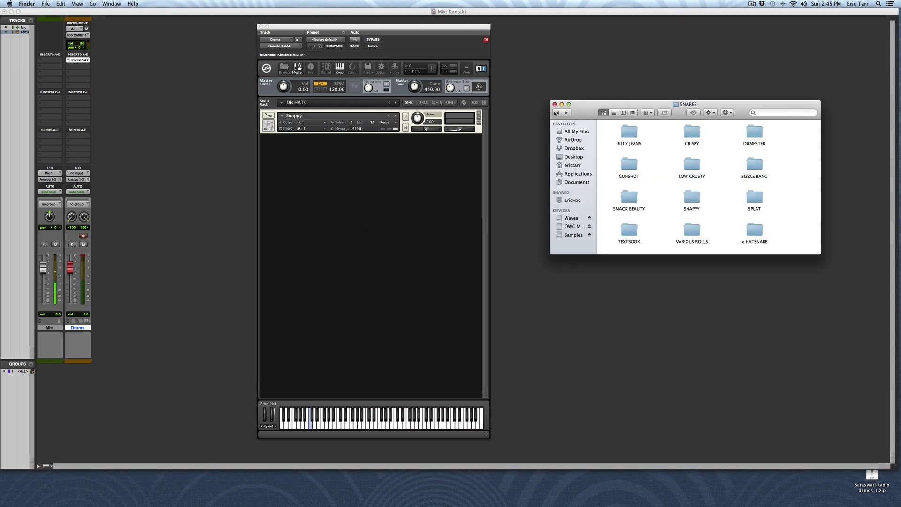
{"action": "scroll", "coordinate": [726, 203], "scroll_direction": "down", "scroll_amount": 2}
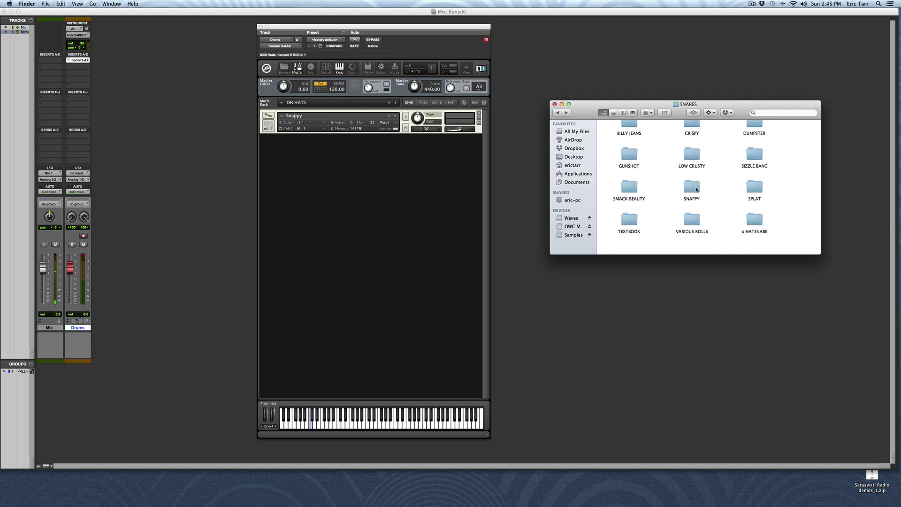
{"action": "left_click", "coordinate": [559, 114]}
Step: Open Kontakt Presets, drag Snappy.nki onto the Kontakt rack, then remove the instrument
{"action": "left_click", "coordinate": [693, 232]}
{"action": "double_click", "coordinate": [693, 232]}
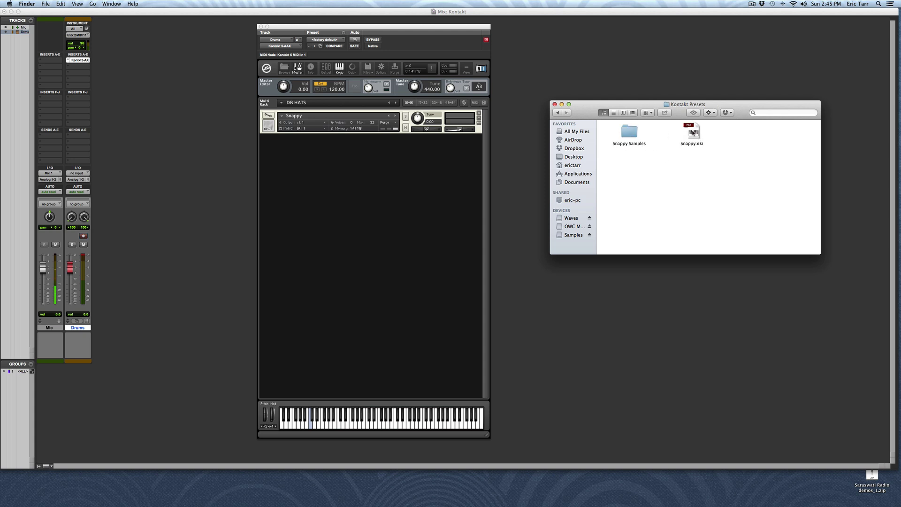
{"action": "left_click_drag", "start_coordinate": [693, 133], "coordinate": [475, 114]}
{"action": "left_click", "coordinate": [478, 113]}
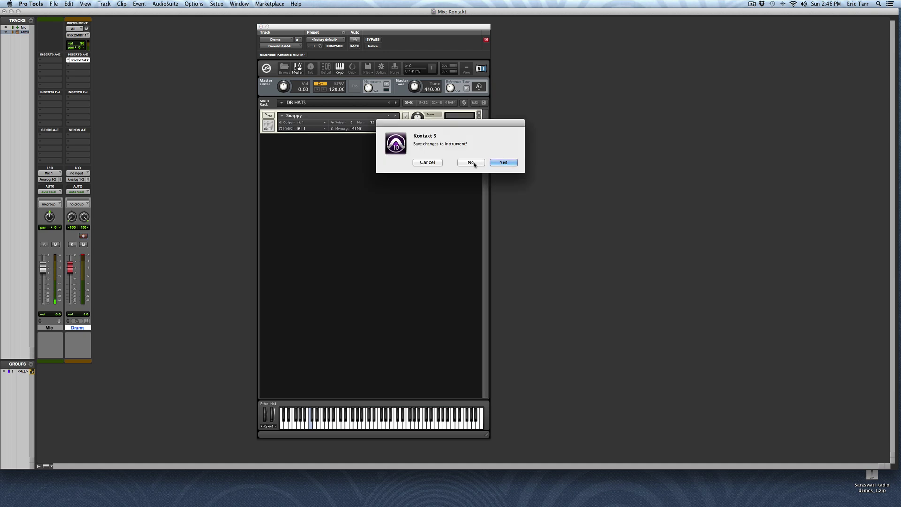
Step: Answer Yes to save Snappy with samples, then drag Snappy.nki from Finder into the rack
{"action": "left_click", "coordinate": [504, 163]}
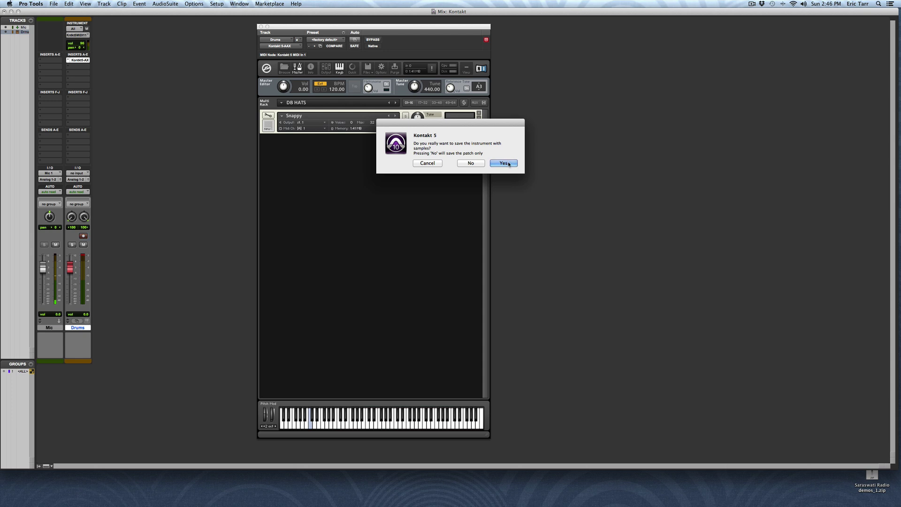
{"action": "left_click", "coordinate": [504, 162]}
{"action": "key", "text": "super+Tab"}
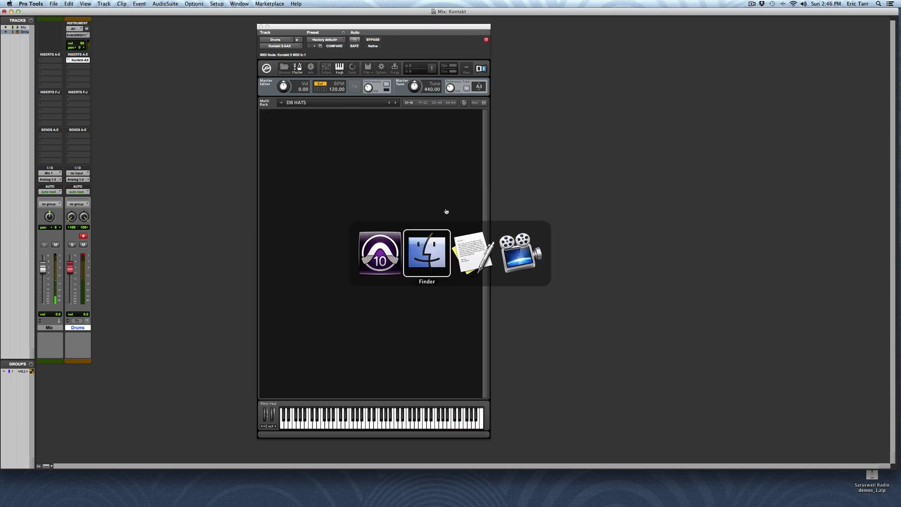
{"action": "left_click_drag", "start_coordinate": [693, 134], "coordinate": [314, 131]}
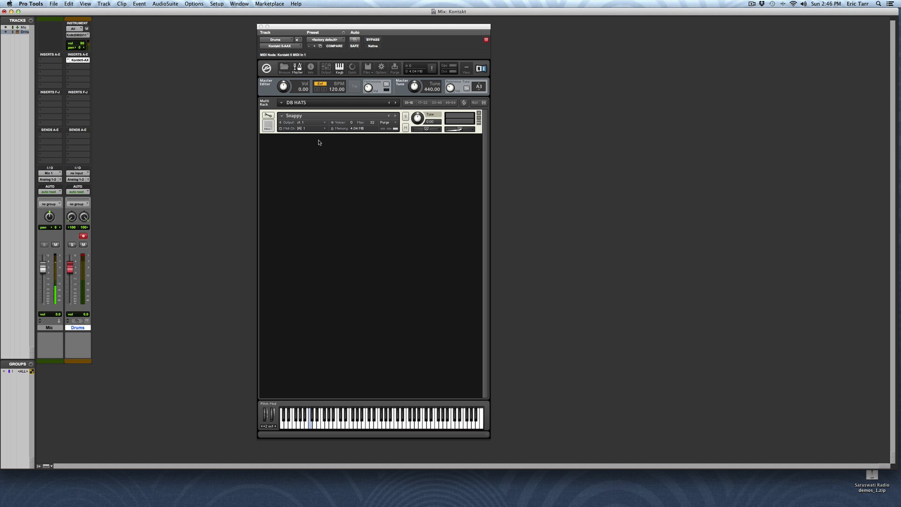
{"action": "key", "text": "super+Tab"}
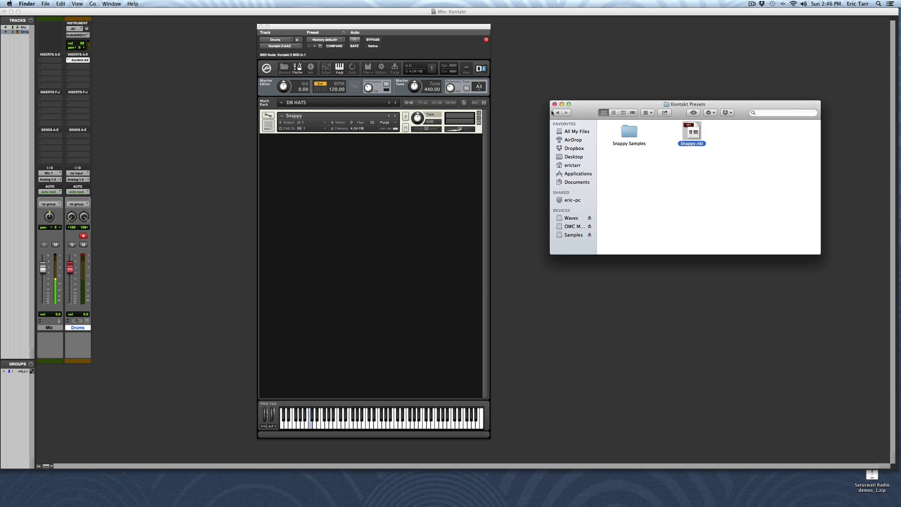
Step: Go back to the THAT SOUND folder in Finder and open TS+ORGANIC+WHOLE+PACK
{"action": "left_click", "coordinate": [554, 112]}
{"action": "left_click", "coordinate": [556, 113]}
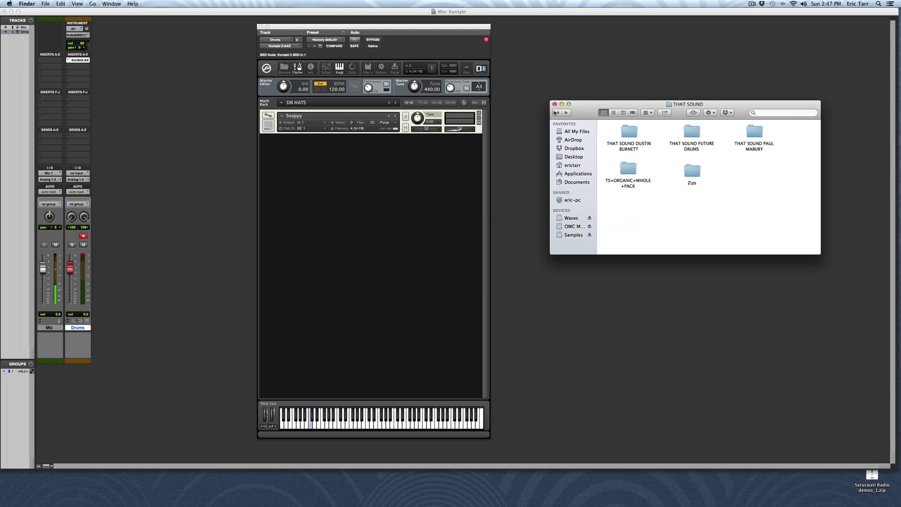
{"action": "left_click", "coordinate": [556, 113]}
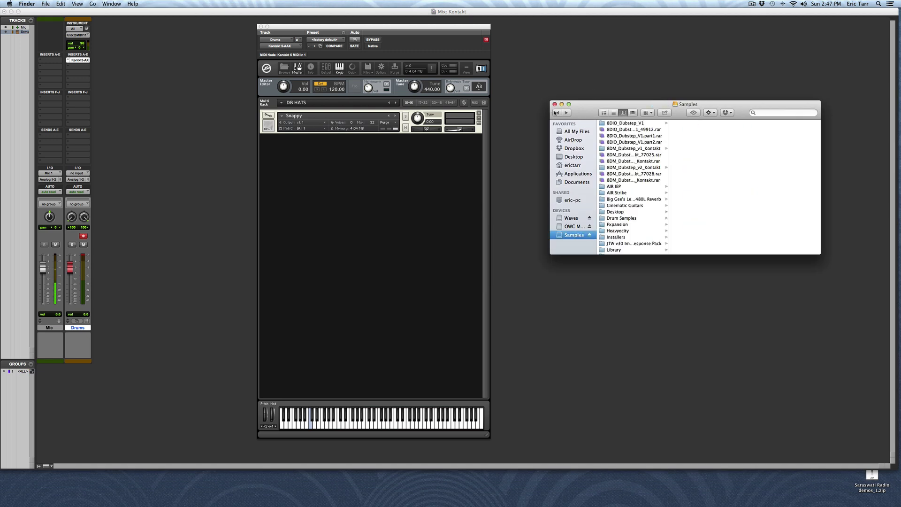
{"action": "left_click", "coordinate": [566, 113]}
{"action": "double_click", "coordinate": [622, 171]}
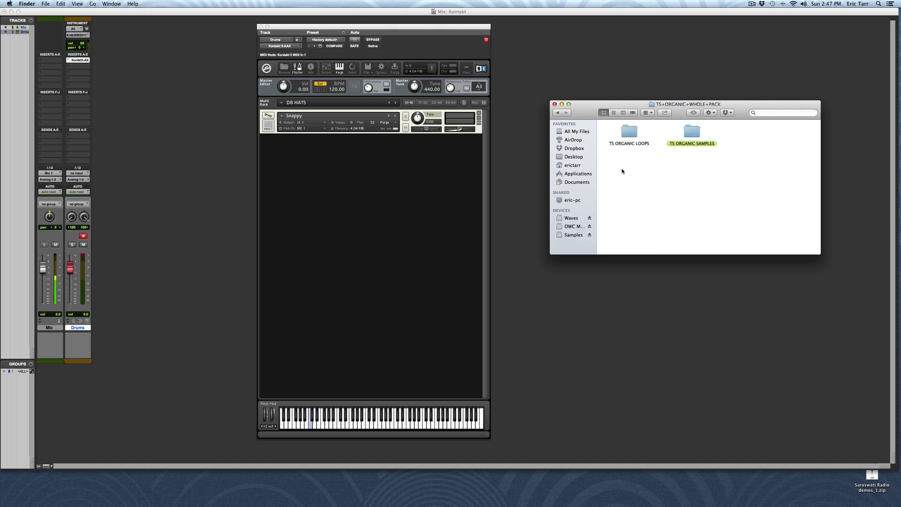